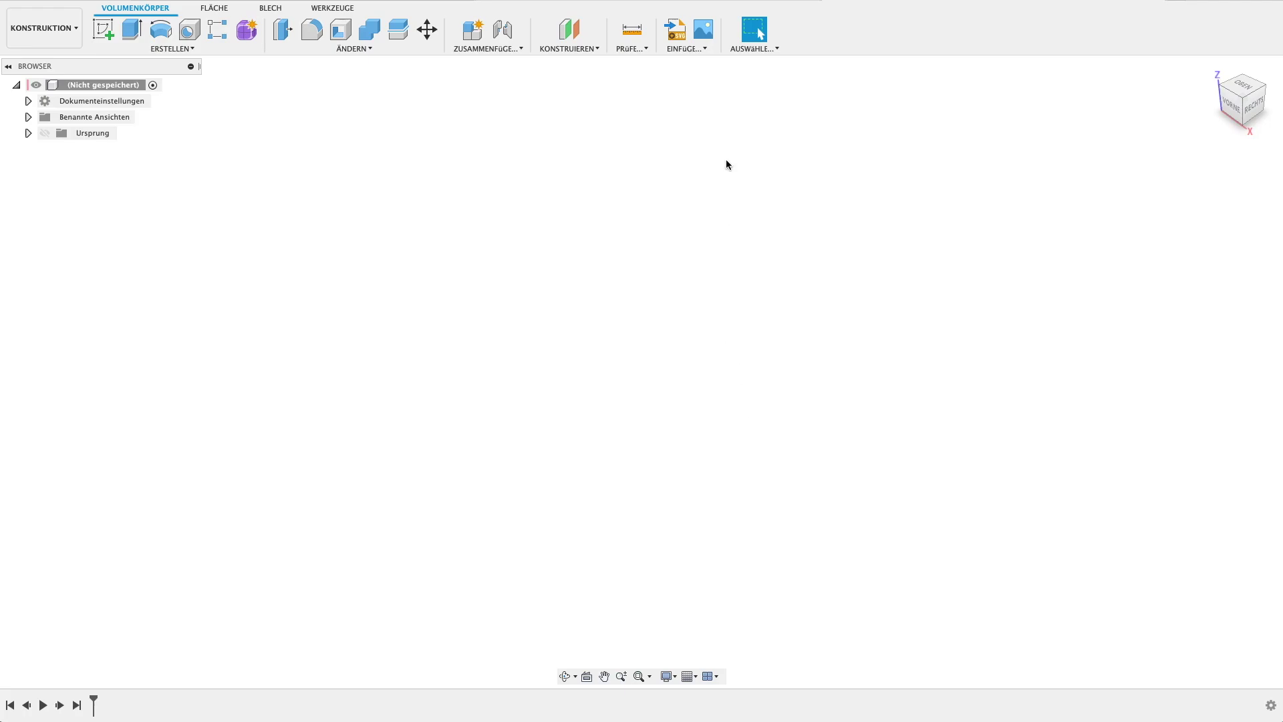
Open the manufacturer parts (CADENAS) catalog from the Insert menu
{"action": "left_click", "coordinate": [695, 50]}
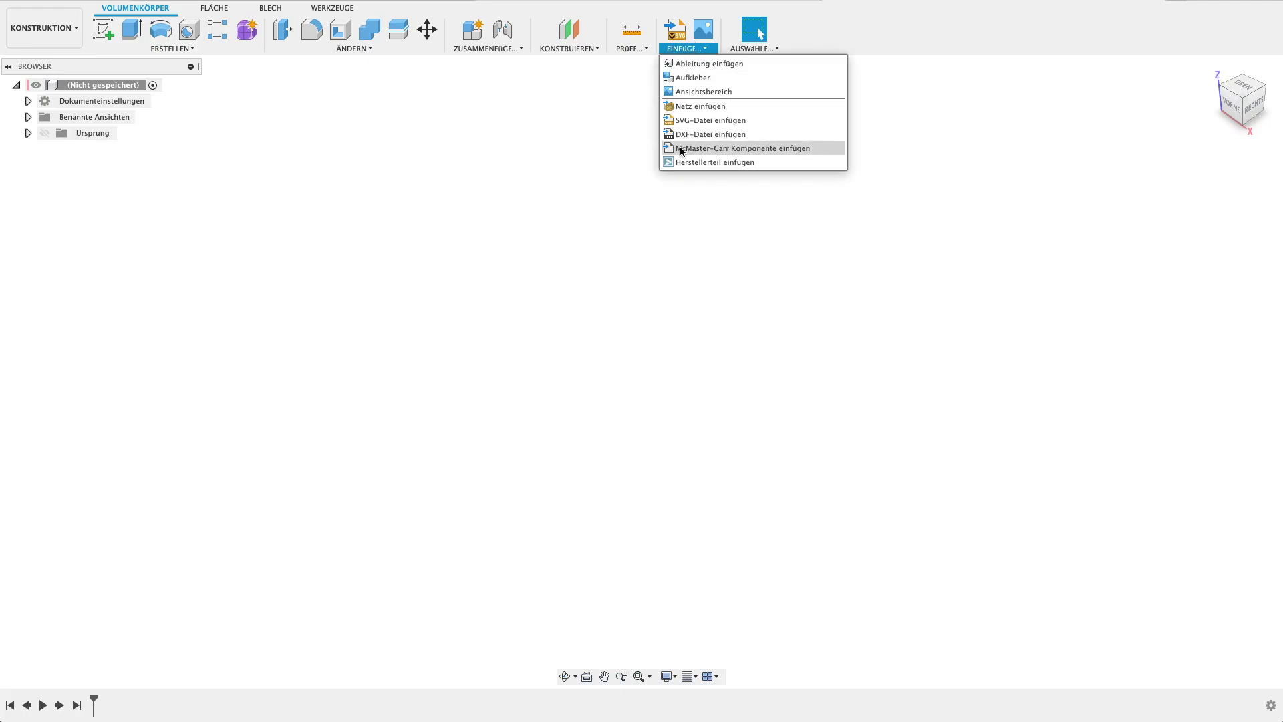
{"action": "left_click", "coordinate": [653, 169]}
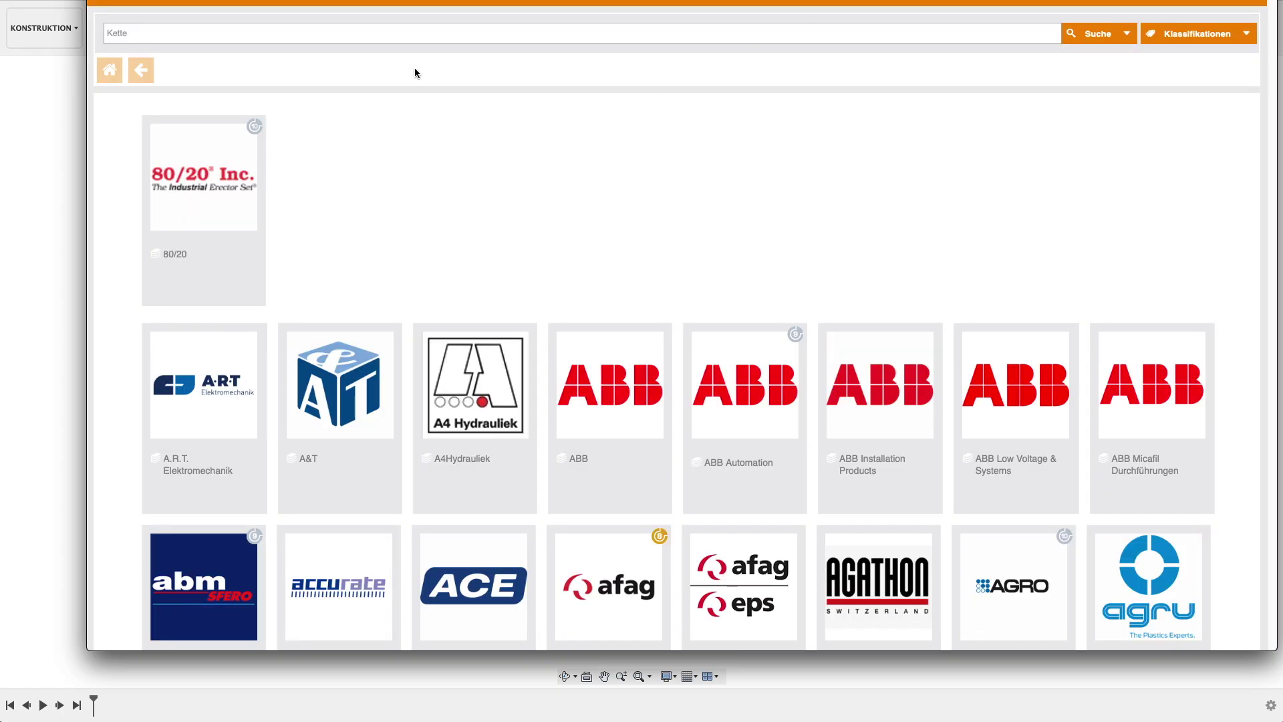
Search the catalog for 'Kette' and open the 5 x 2,5 mm sprocket result
{"action": "left_click", "coordinate": [427, 38]}
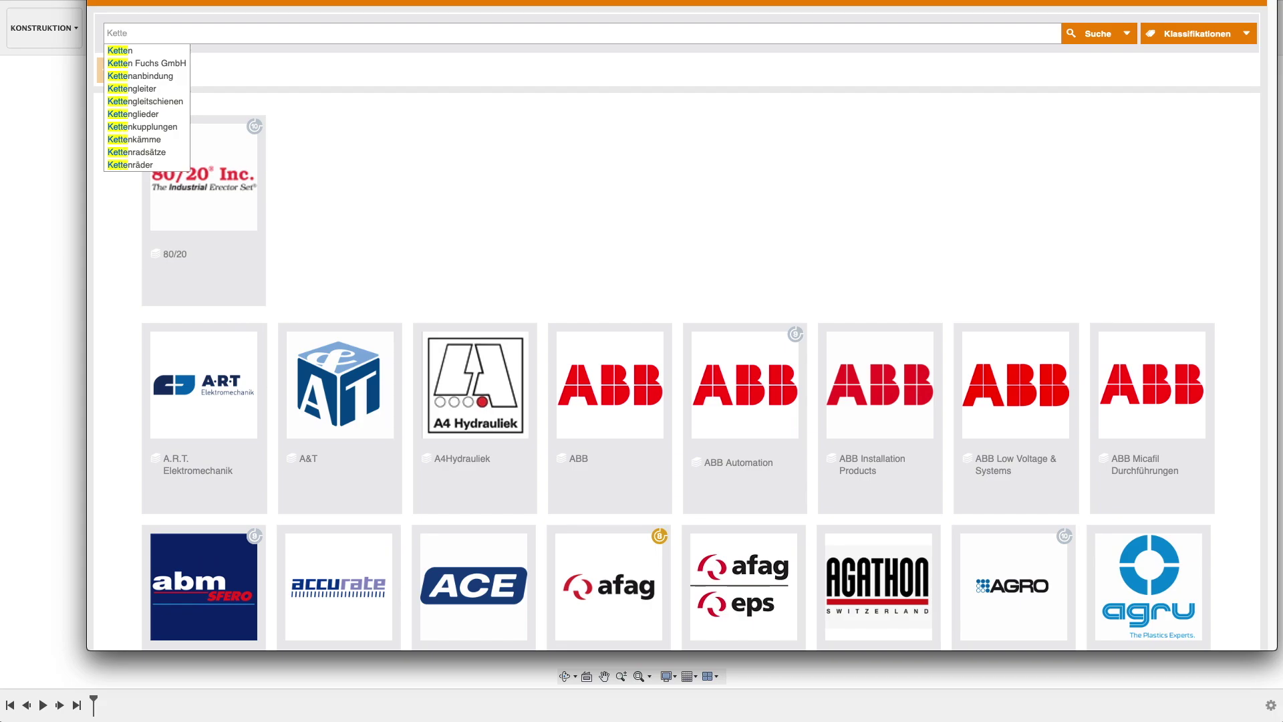
{"action": "key", "text": "Return"}
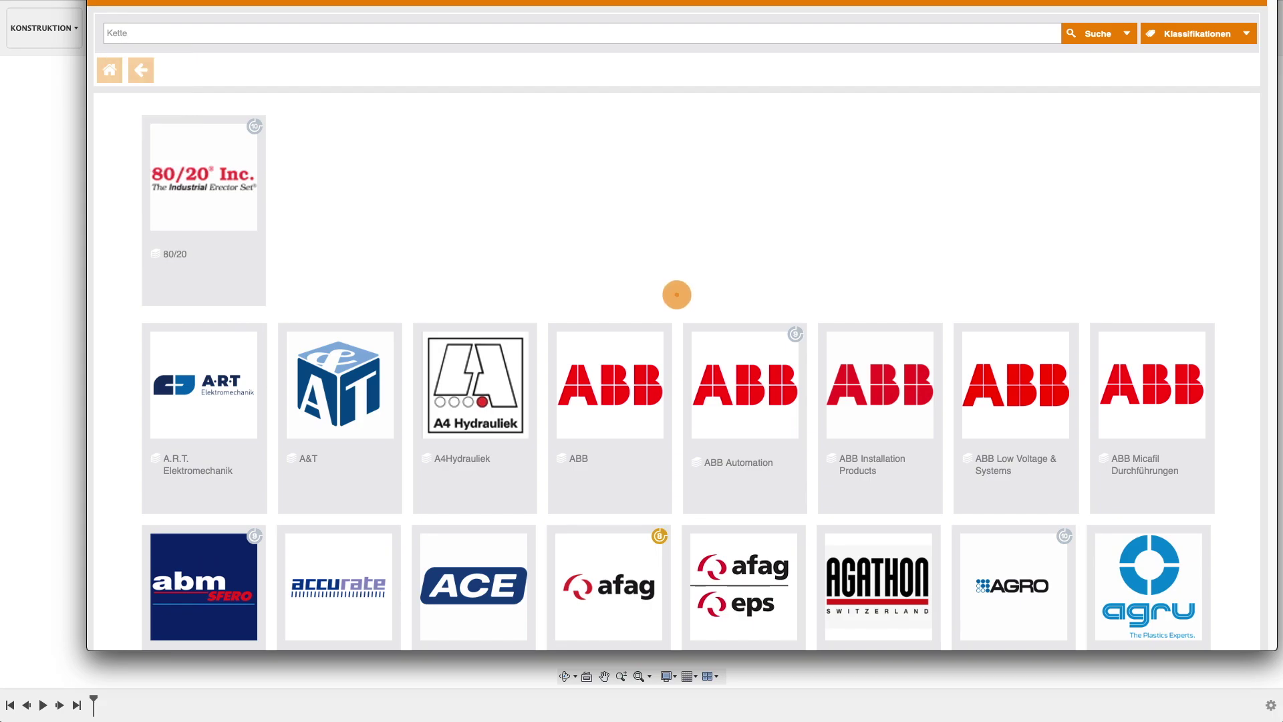
{"action": "scroll", "coordinate": [225, 379], "scroll_direction": "down", "scroll_amount": 3}
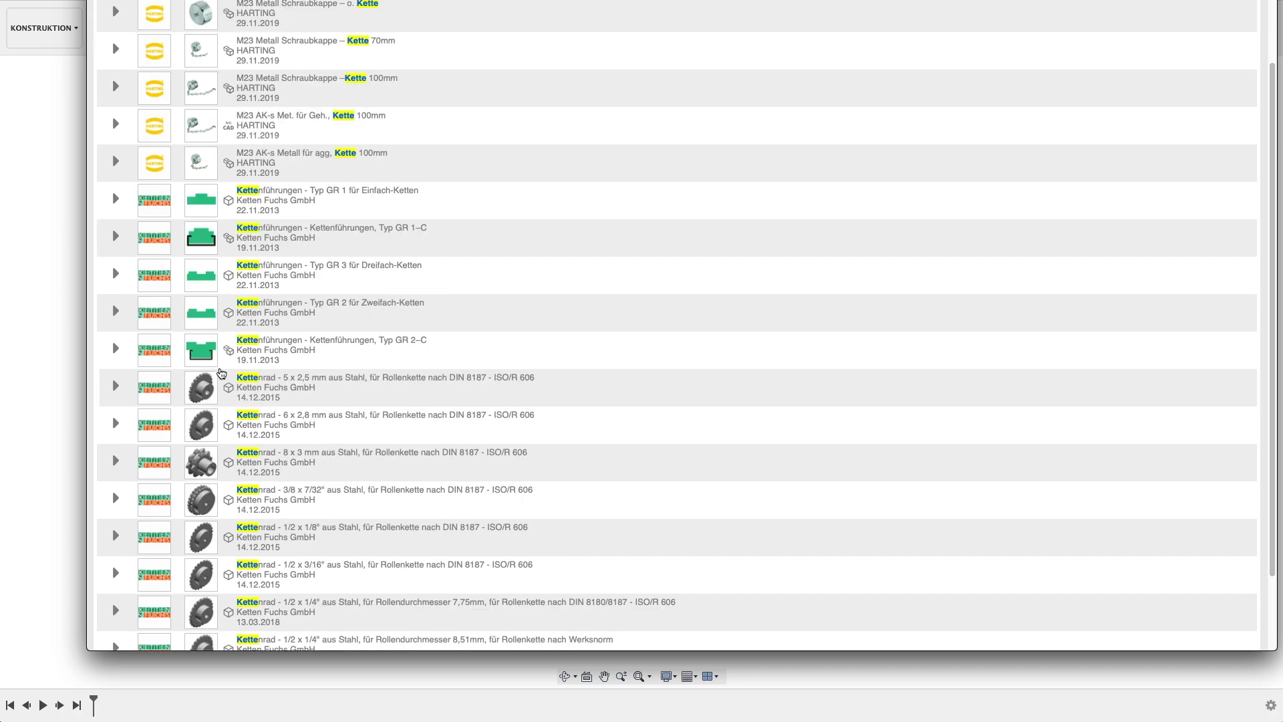
{"action": "left_click", "coordinate": [203, 386]}
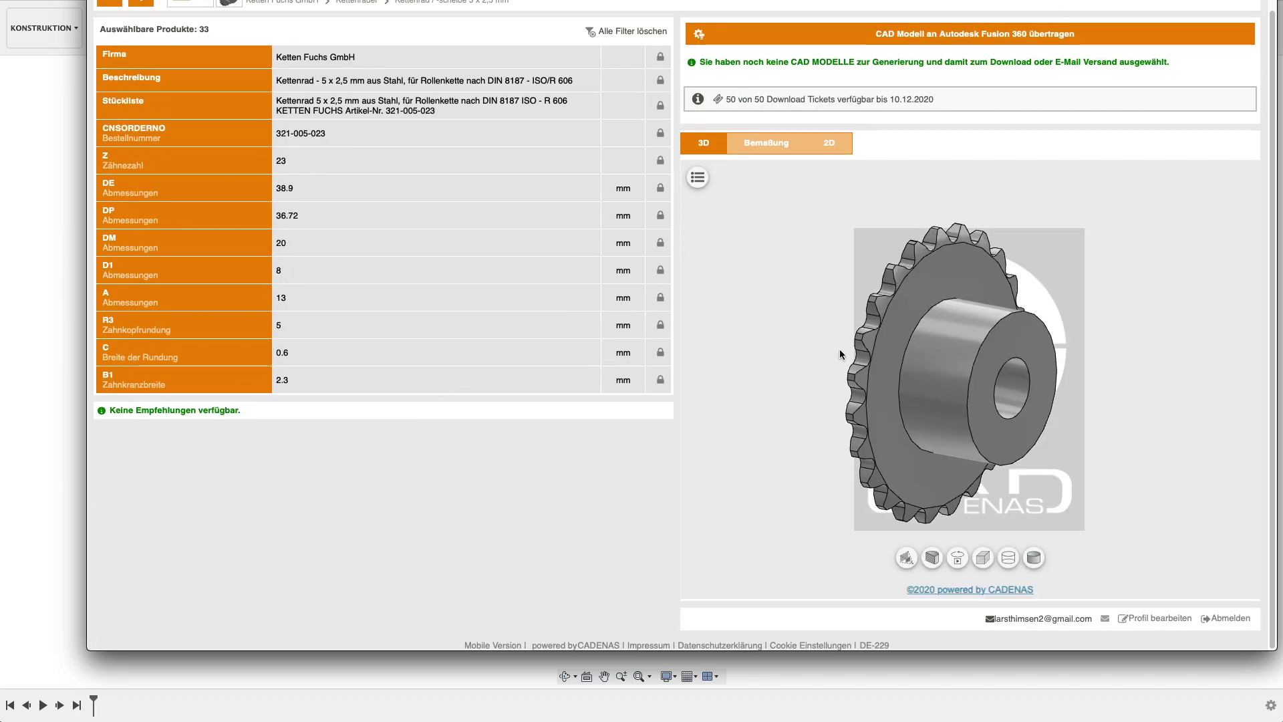
Go to the Ketten Fuchs GmbH catalog and open its Langglieder-Rollenketten category
{"action": "scroll", "coordinate": [415, 361], "scroll_direction": "up", "scroll_amount": 1}
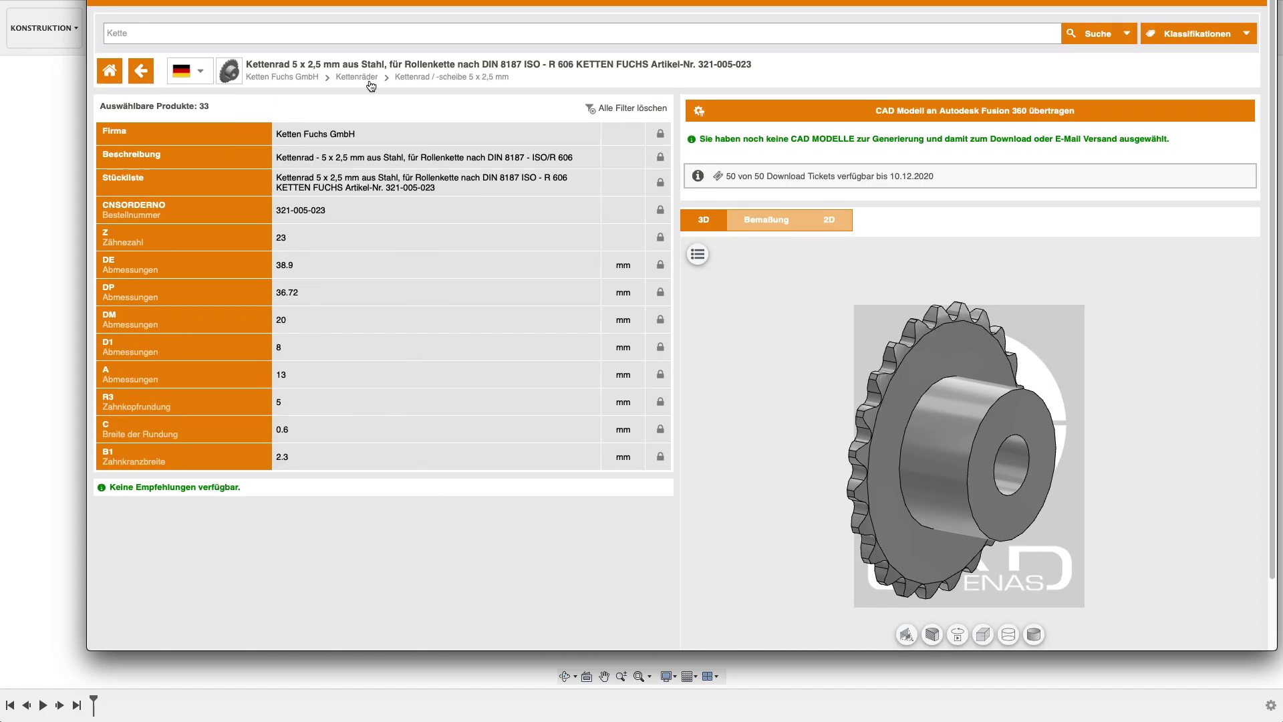
{"action": "left_click", "coordinate": [314, 77]}
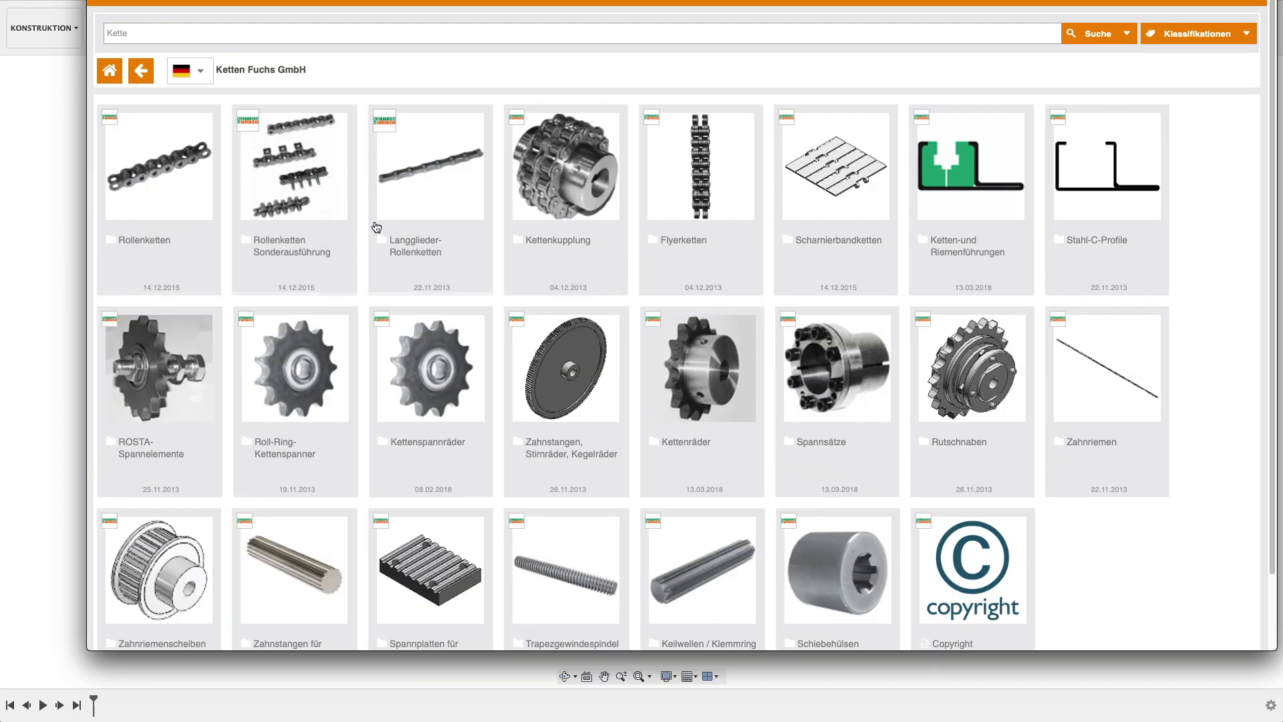
{"action": "scroll", "coordinate": [481, 301], "scroll_direction": "down", "scroll_amount": 1}
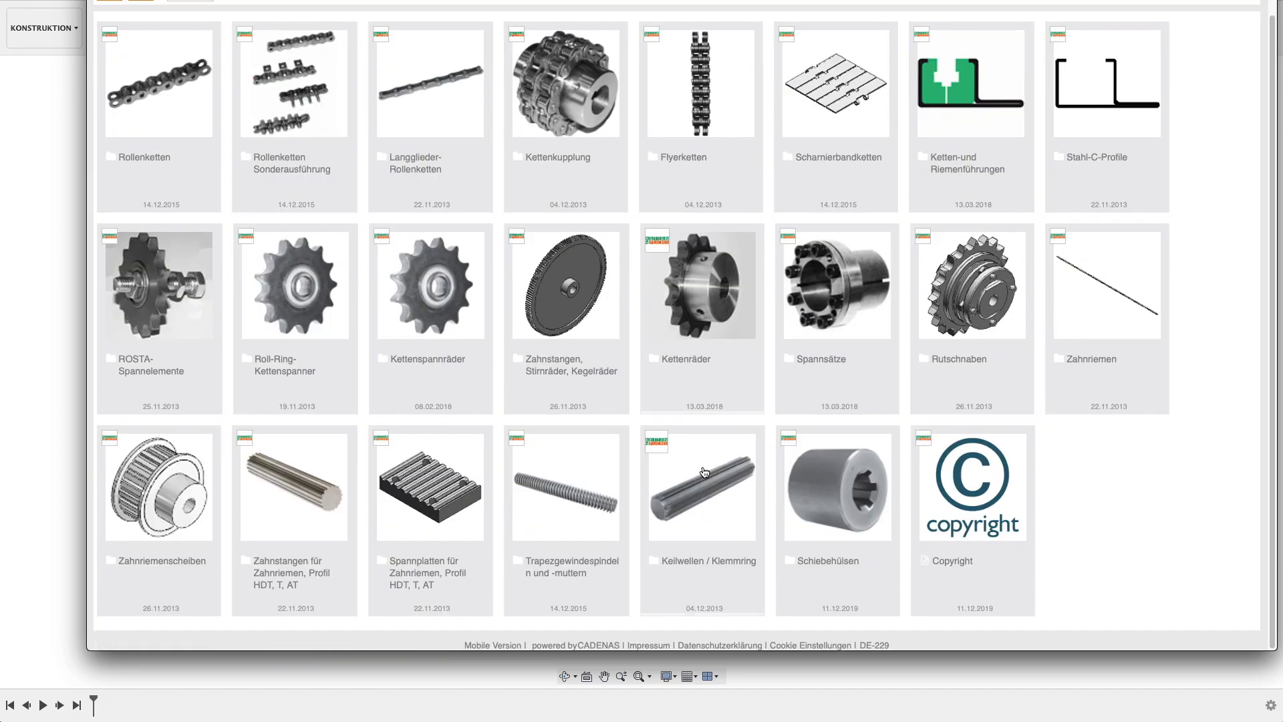
{"action": "scroll", "coordinate": [501, 351], "scroll_direction": "up", "scroll_amount": 1}
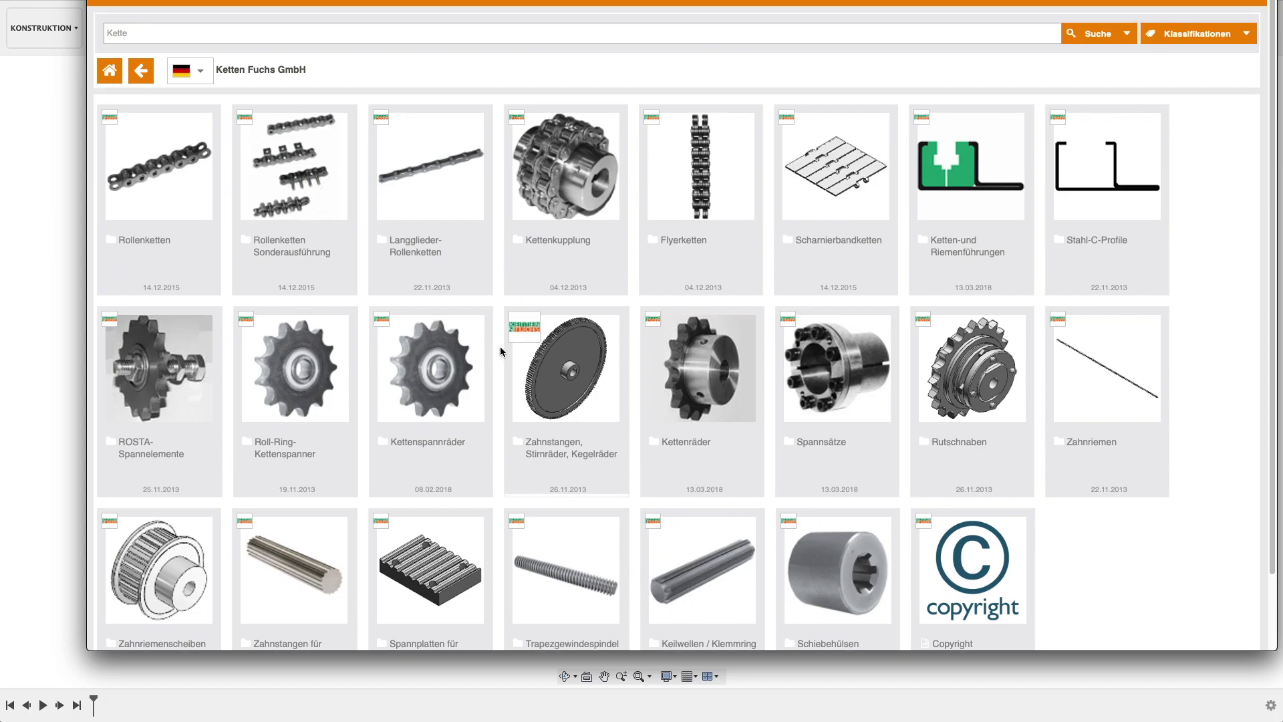
{"action": "left_click", "coordinate": [451, 187]}
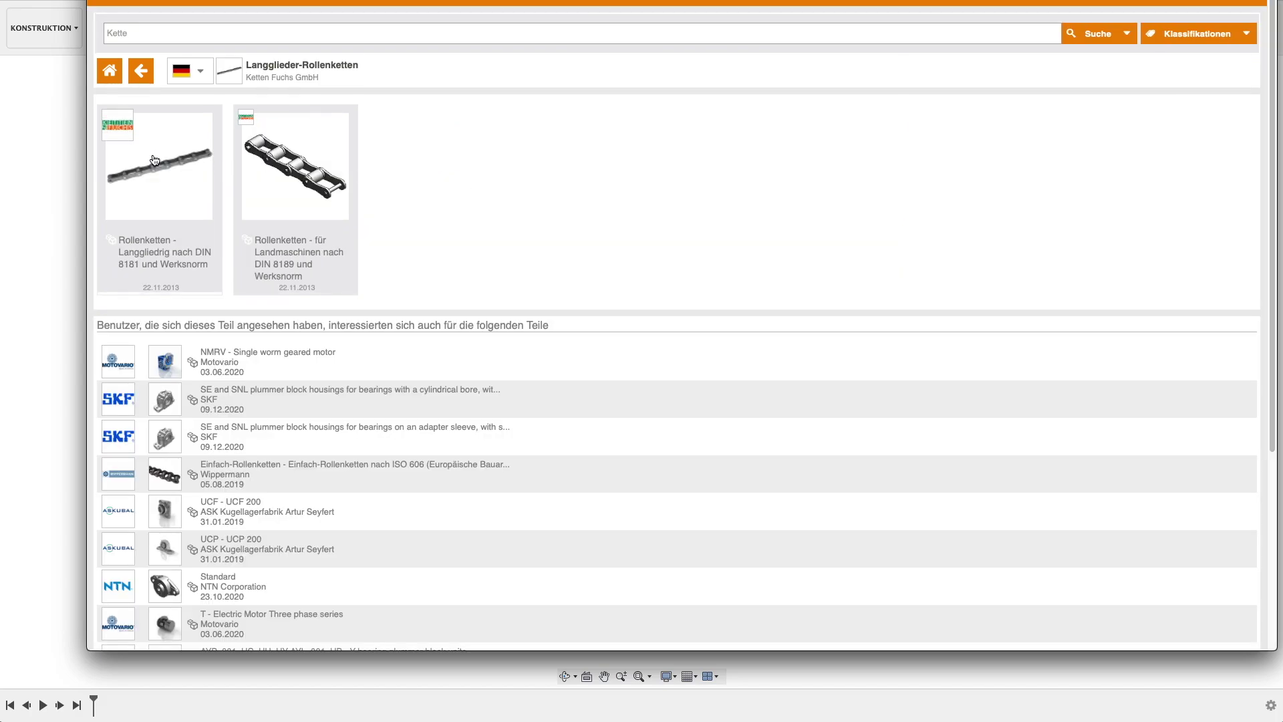
{"action": "scroll", "coordinate": [221, 361], "scroll_direction": "down", "scroll_amount": 3}
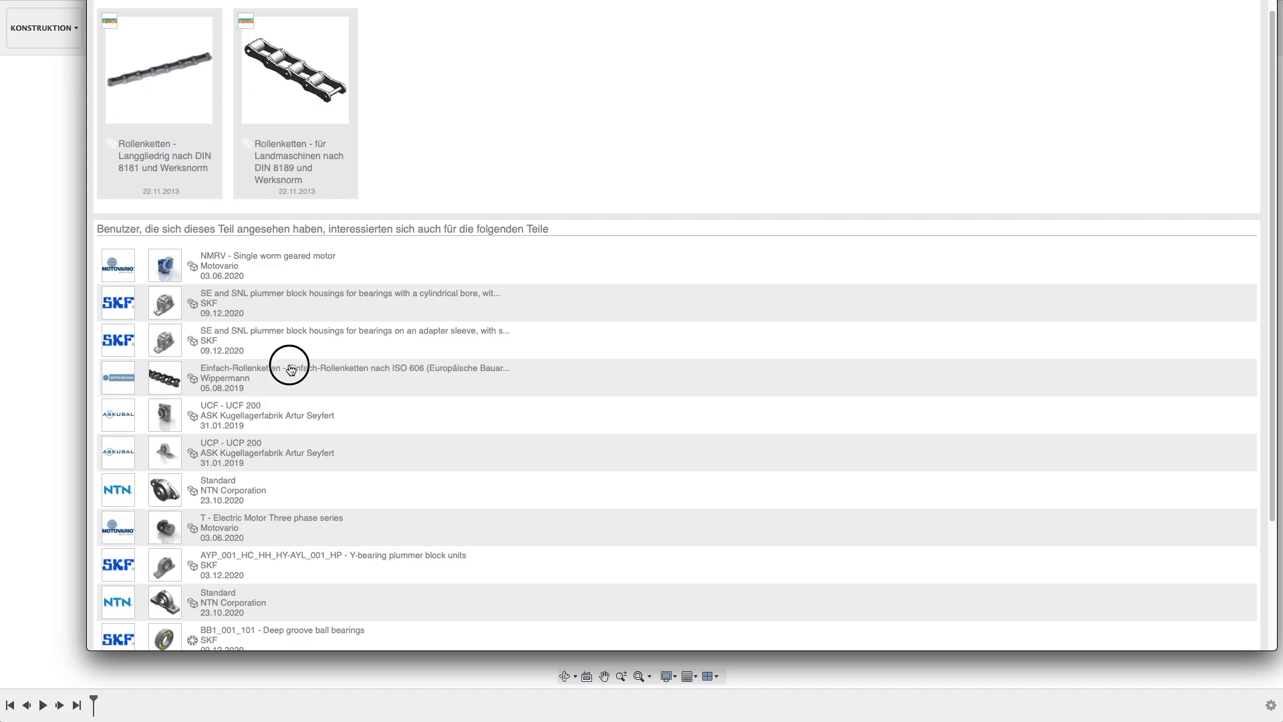
{"action": "left_click", "coordinate": [290, 369]}
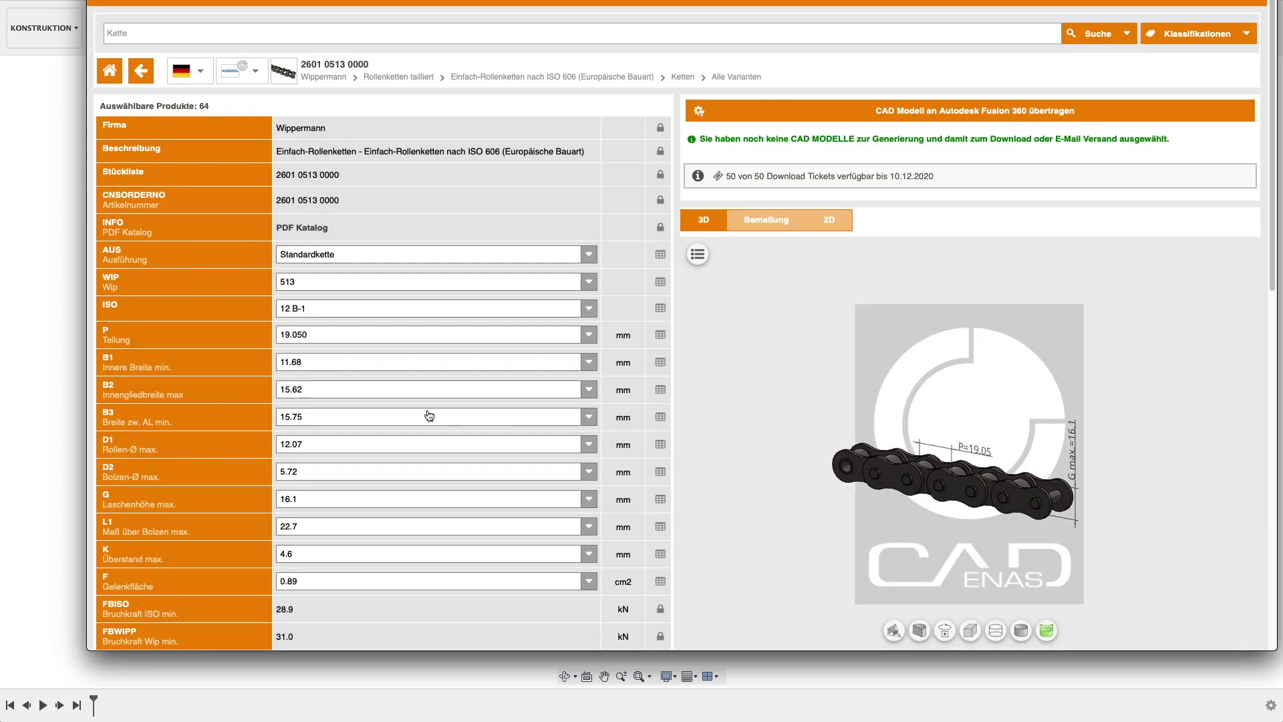
{"action": "scroll", "coordinate": [429, 416], "scroll_direction": "down", "scroll_amount": 2}
{"action": "scroll", "coordinate": [429, 416], "scroll_direction": "down", "scroll_amount": 3}
{"action": "scroll", "coordinate": [429, 416], "scroll_direction": "down", "scroll_amount": 10}
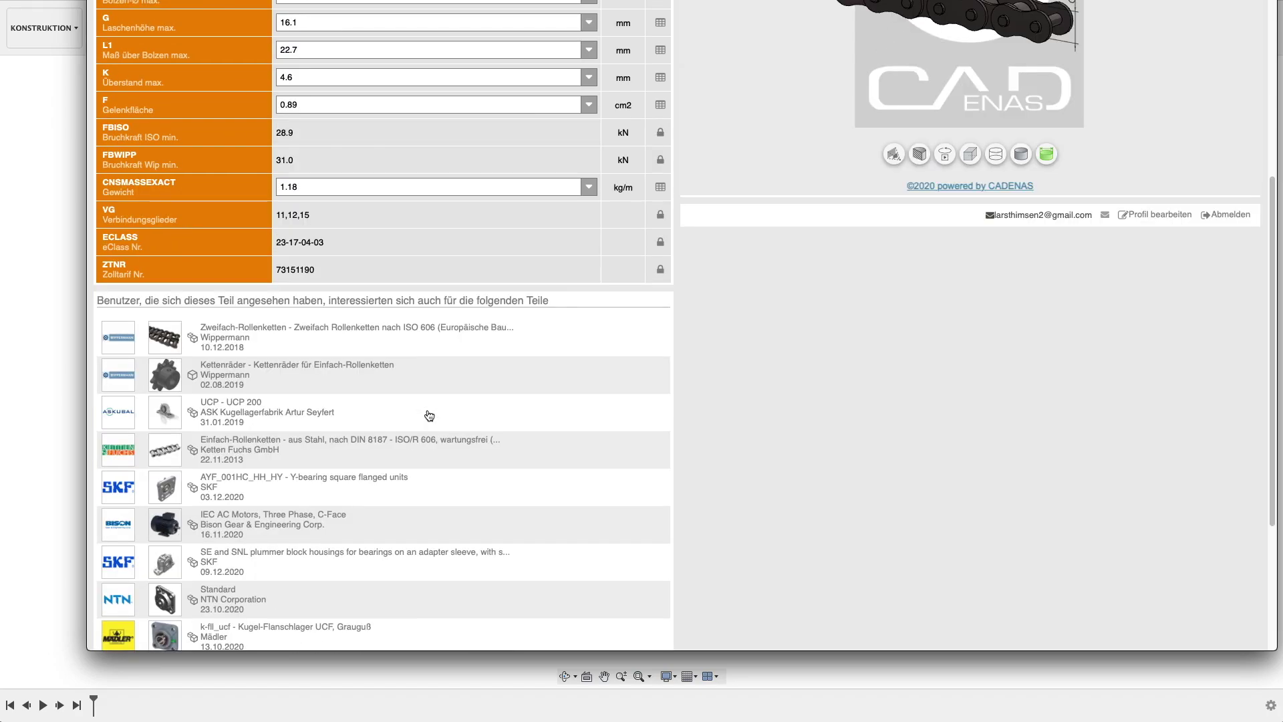
{"action": "scroll", "coordinate": [429, 415], "scroll_direction": "up", "scroll_amount": 8}
{"action": "scroll", "coordinate": [429, 415], "scroll_direction": "up", "scroll_amount": 7}
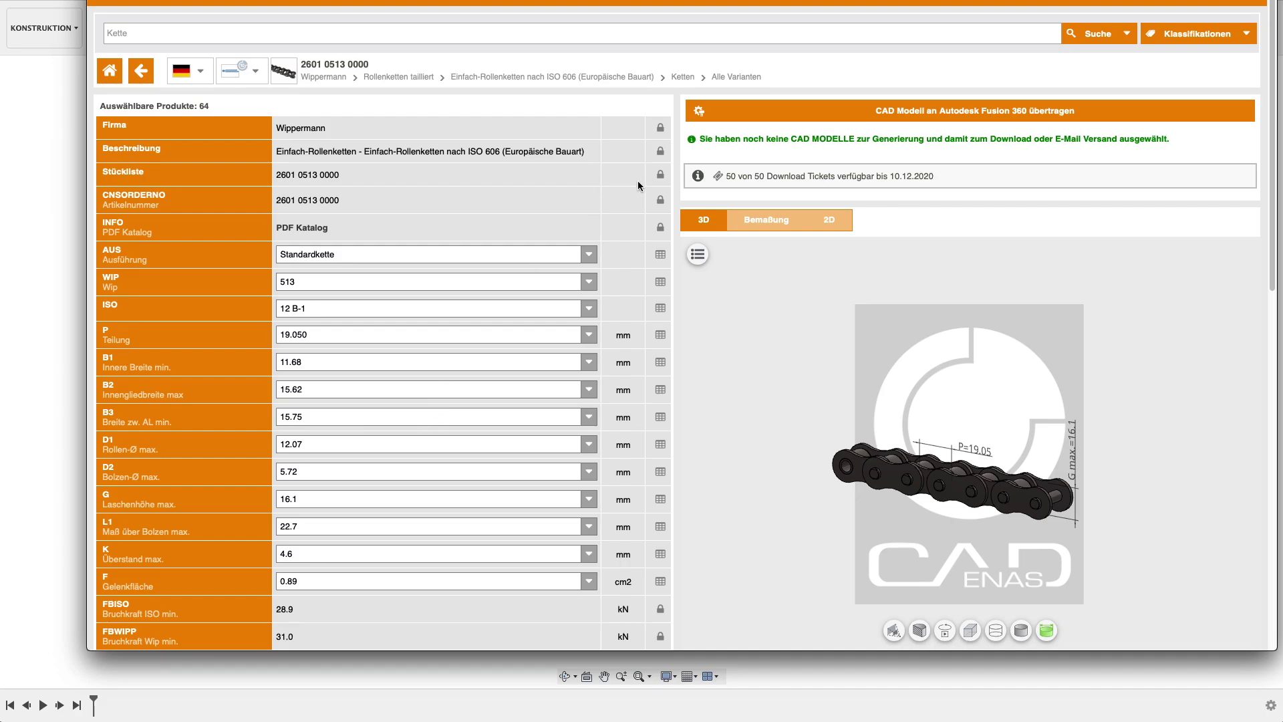
{"action": "left_click", "coordinate": [1068, 119]}
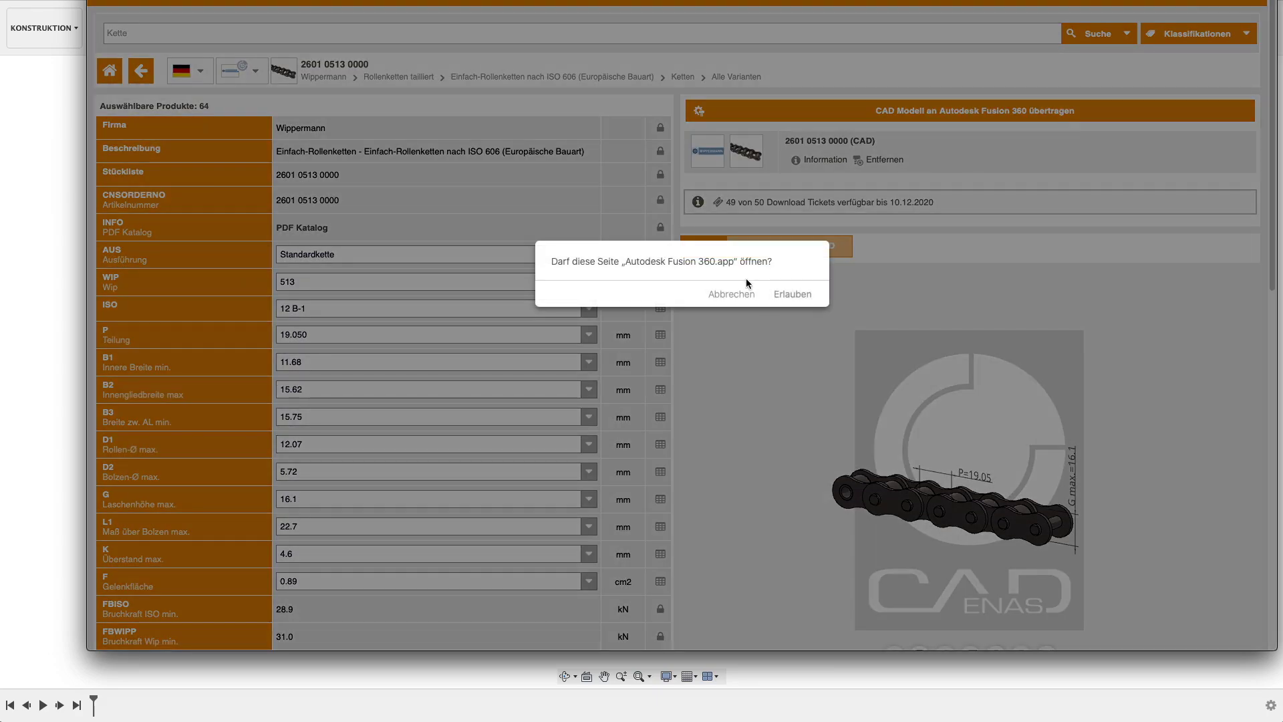
{"action": "left_click", "coordinate": [779, 295]}
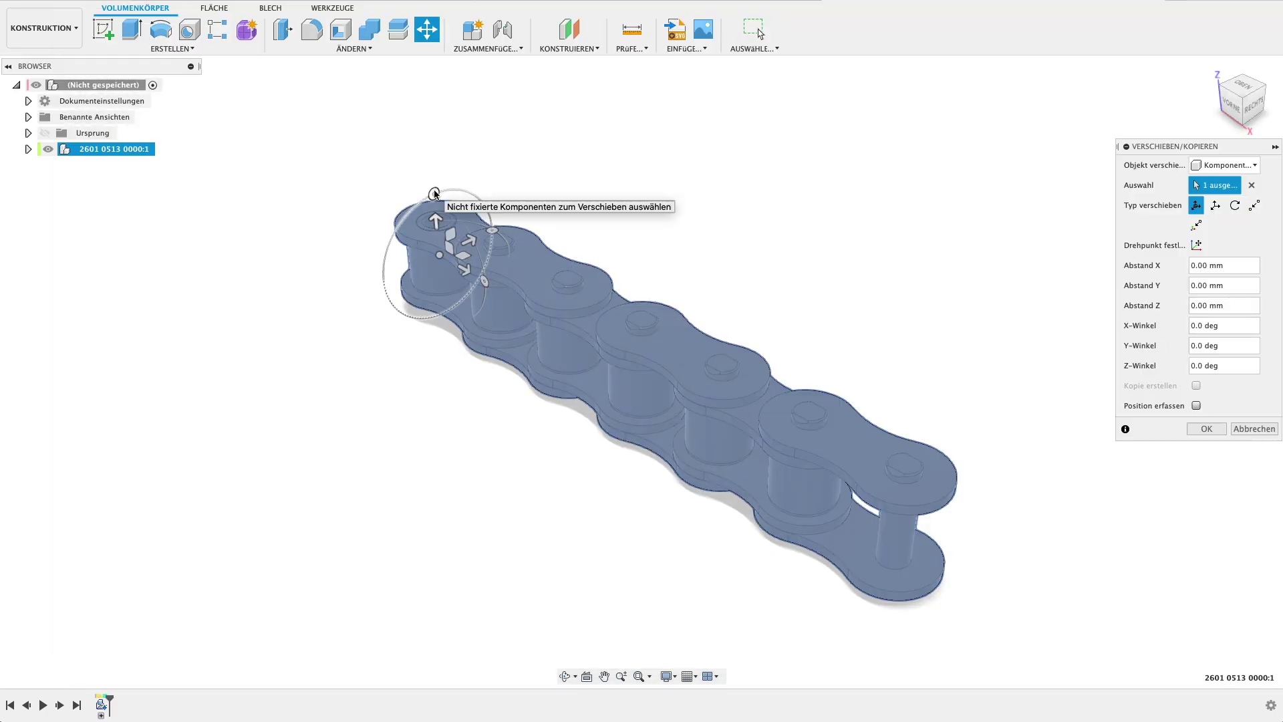
Rotate the inserted roller chain 90° about the X axis and confirm its placement
{"action": "left_click_drag", "start_coordinate": [434, 193], "coordinate": [364, 291]}
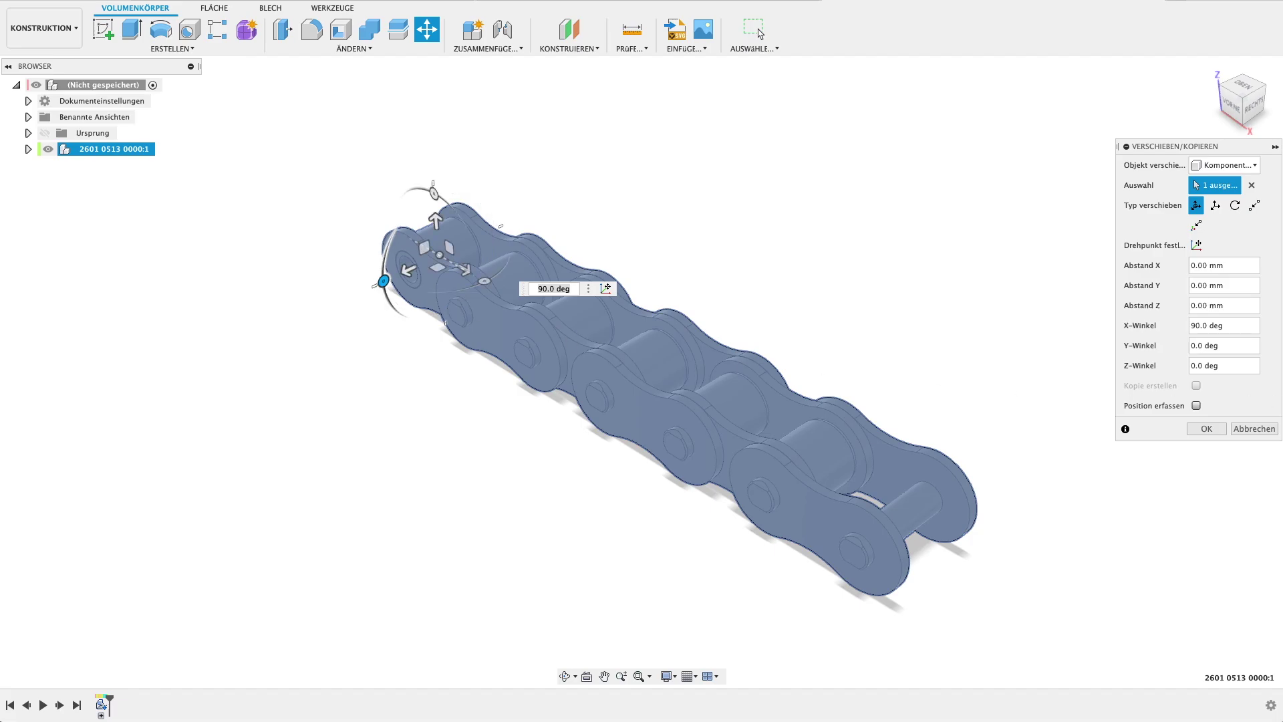
{"action": "left_click", "coordinate": [1206, 429]}
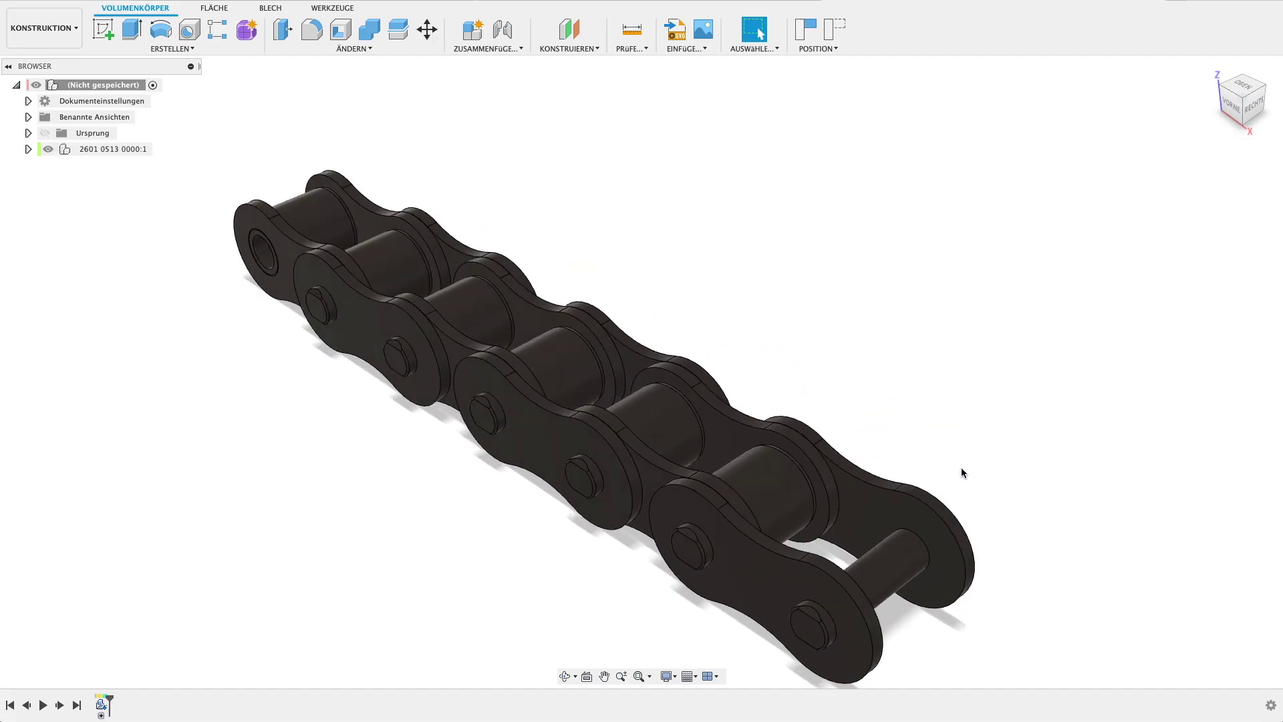
{"action": "middle_click_drag", "start_coordinate": [969, 401], "coordinate": [862, 461], "text": "shift"}
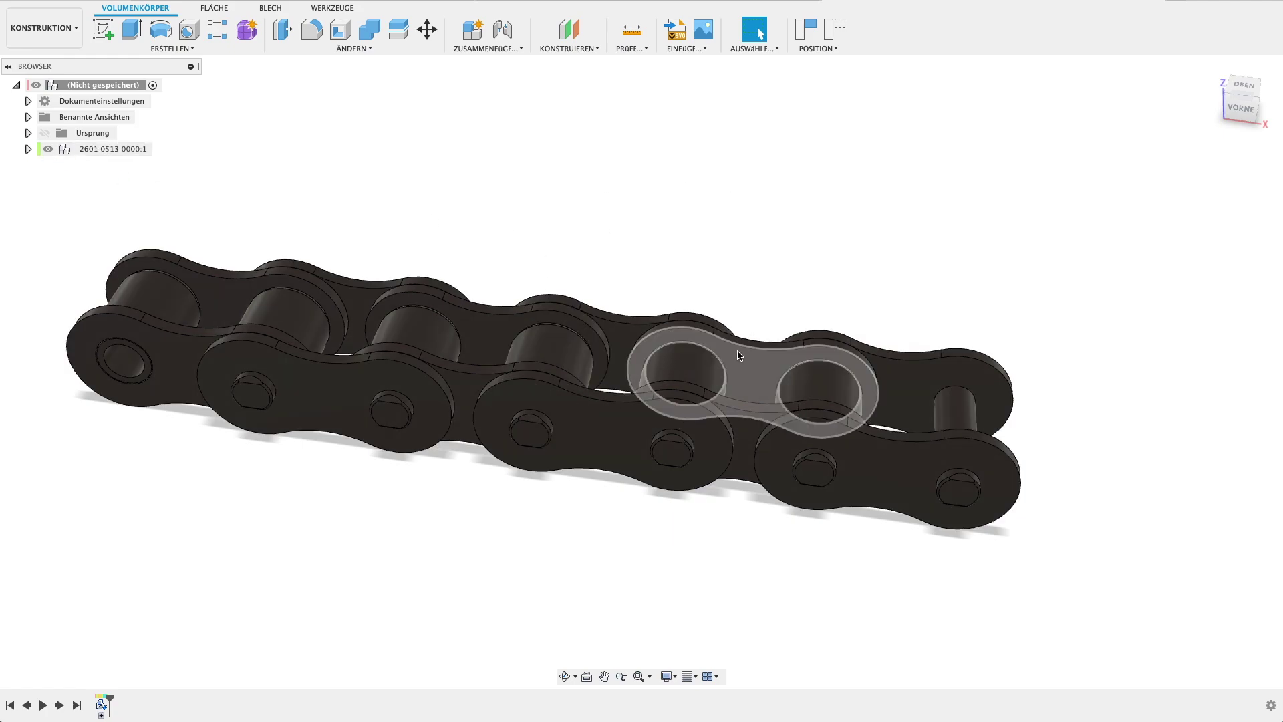
Expand the chain in the browser and toggle visibility of the first inner and outer links
{"action": "left_click", "coordinate": [27, 149]}
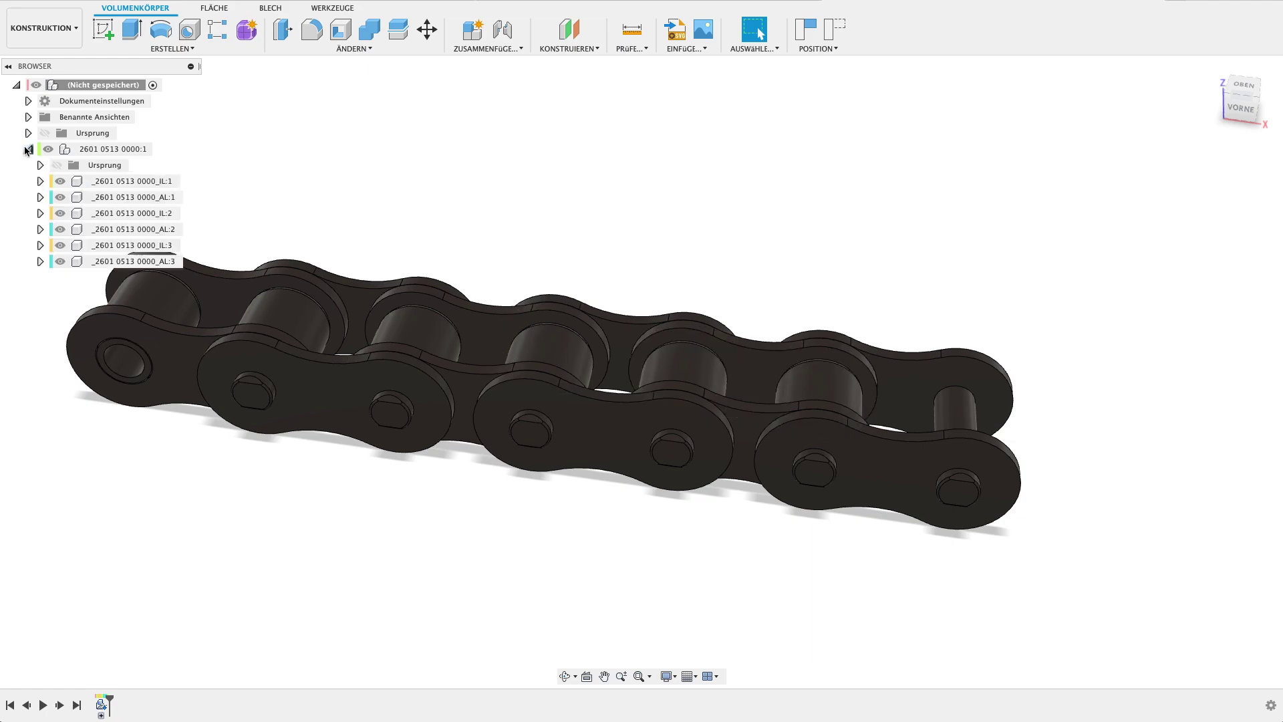
{"action": "left_click", "coordinate": [40, 181]}
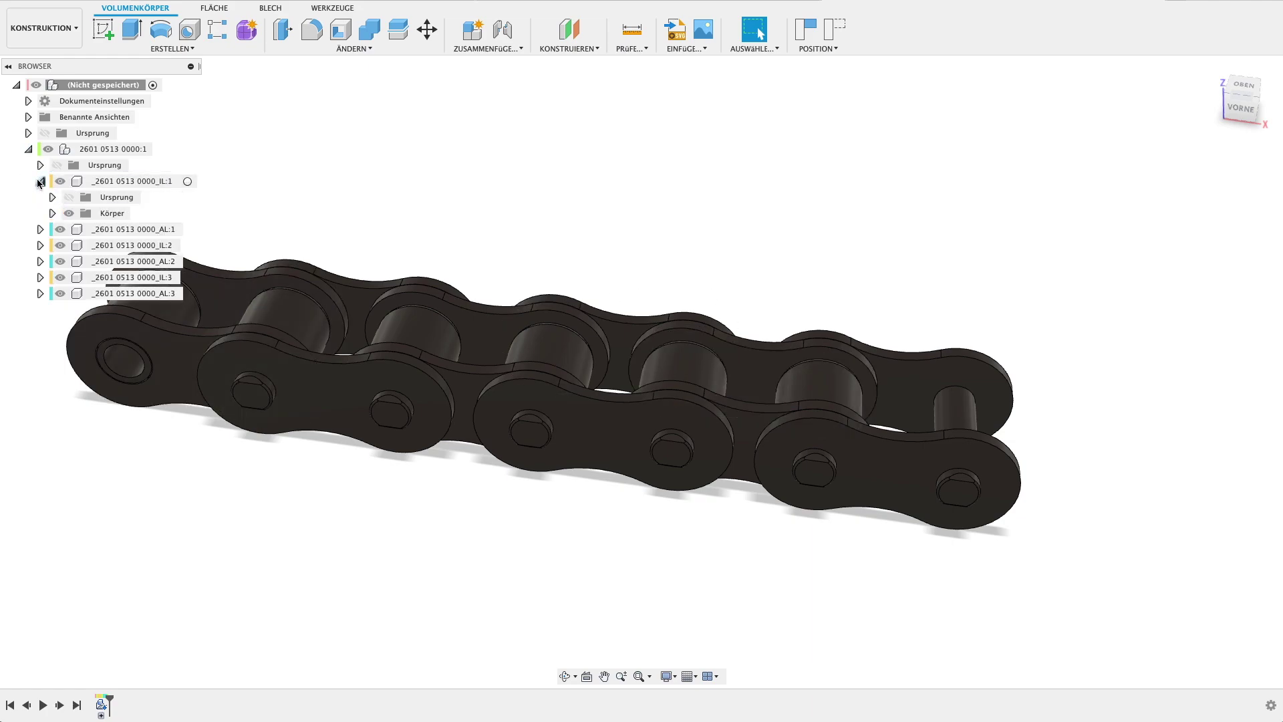
{"action": "left_click", "coordinate": [40, 181]}
{"action": "left_click", "coordinate": [59, 181]}
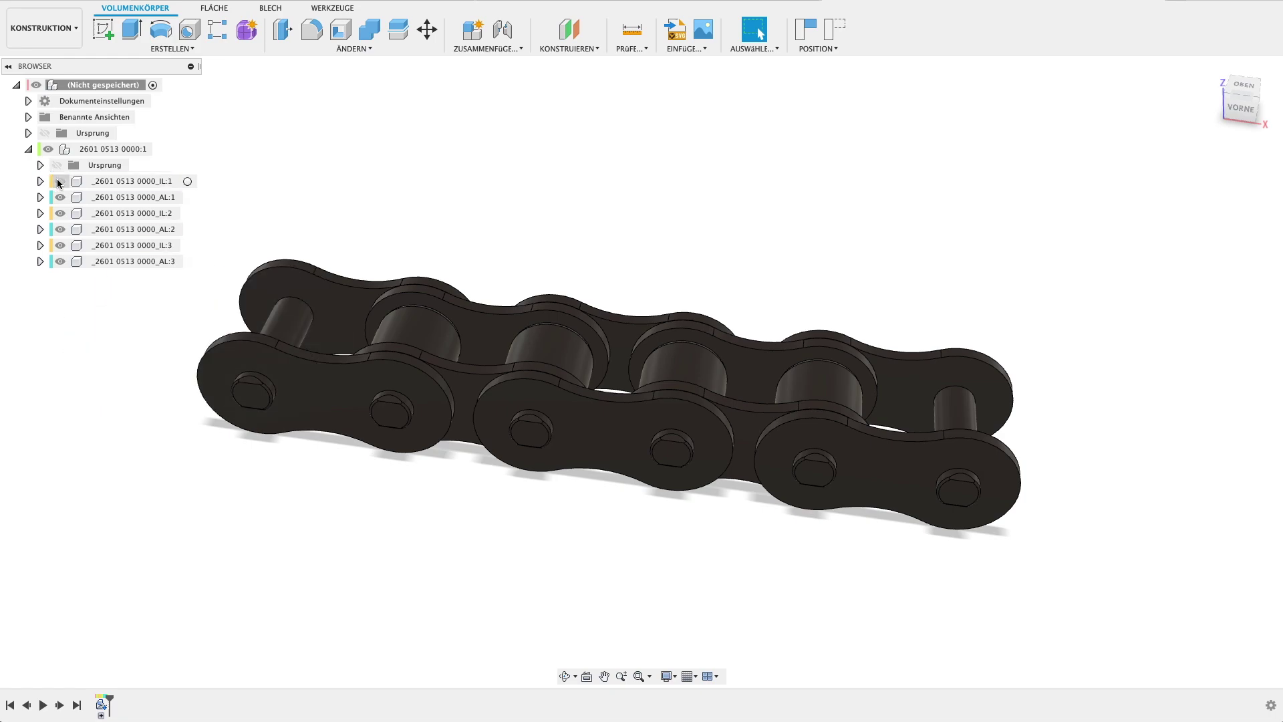
{"action": "left_click", "coordinate": [58, 181]}
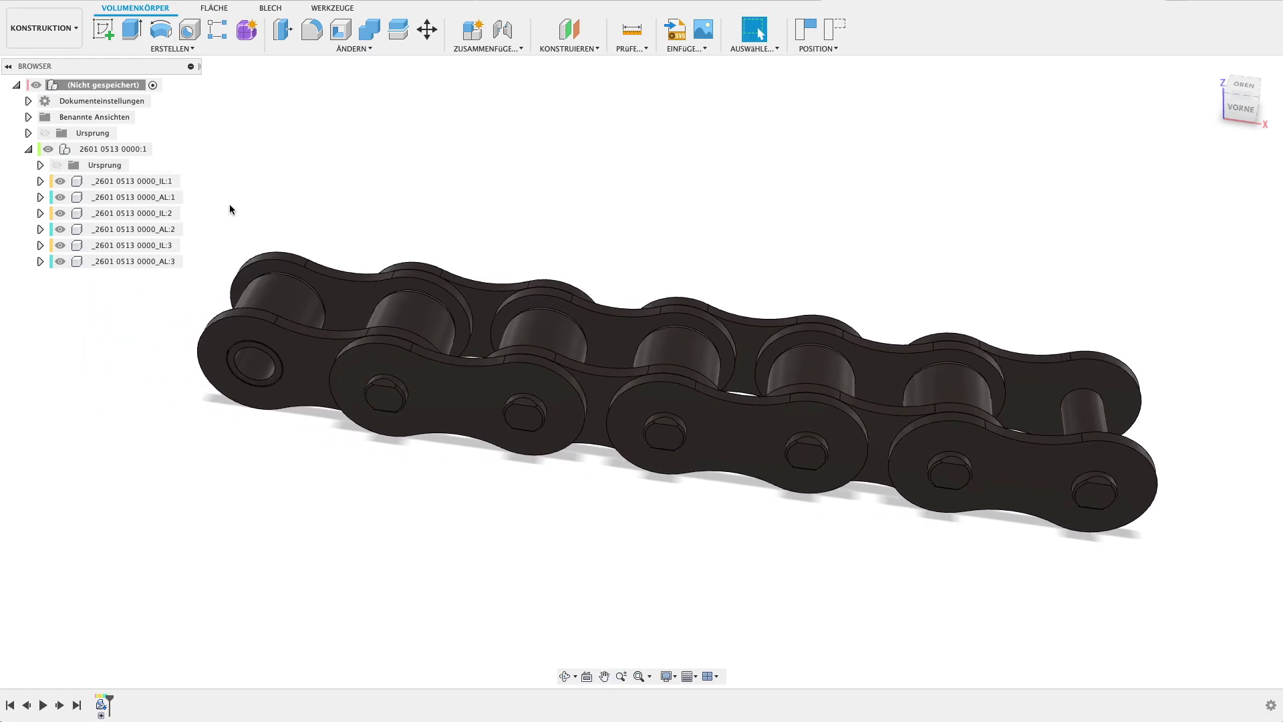
{"action": "left_click", "coordinate": [59, 197]}
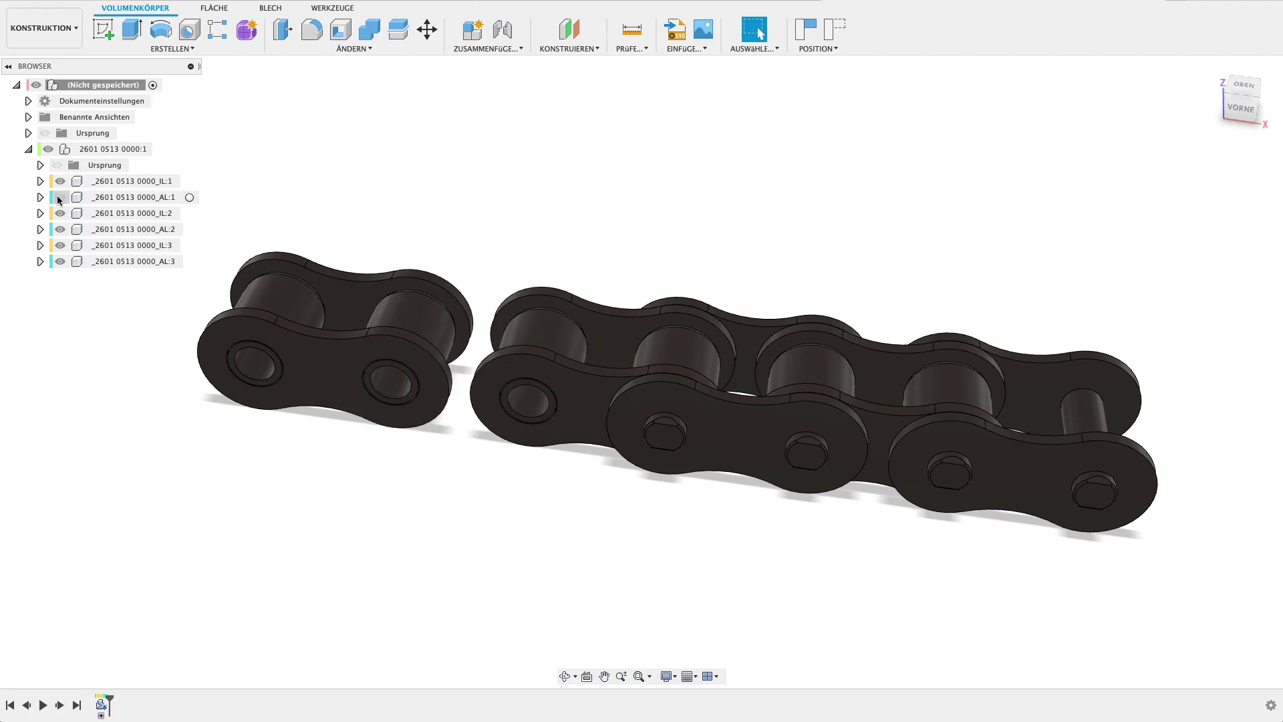
{"action": "left_click", "coordinate": [59, 197]}
{"action": "mouse_move", "coordinate": [816, 564]}
{"action": "middle_mouse_down", "text": "shift"}
{"action": "mouse_move", "coordinate": [827, 467]}
{"action": "mouse_move", "coordinate": [764, 495]}
{"action": "middle_mouse_up", "text": "shift"}
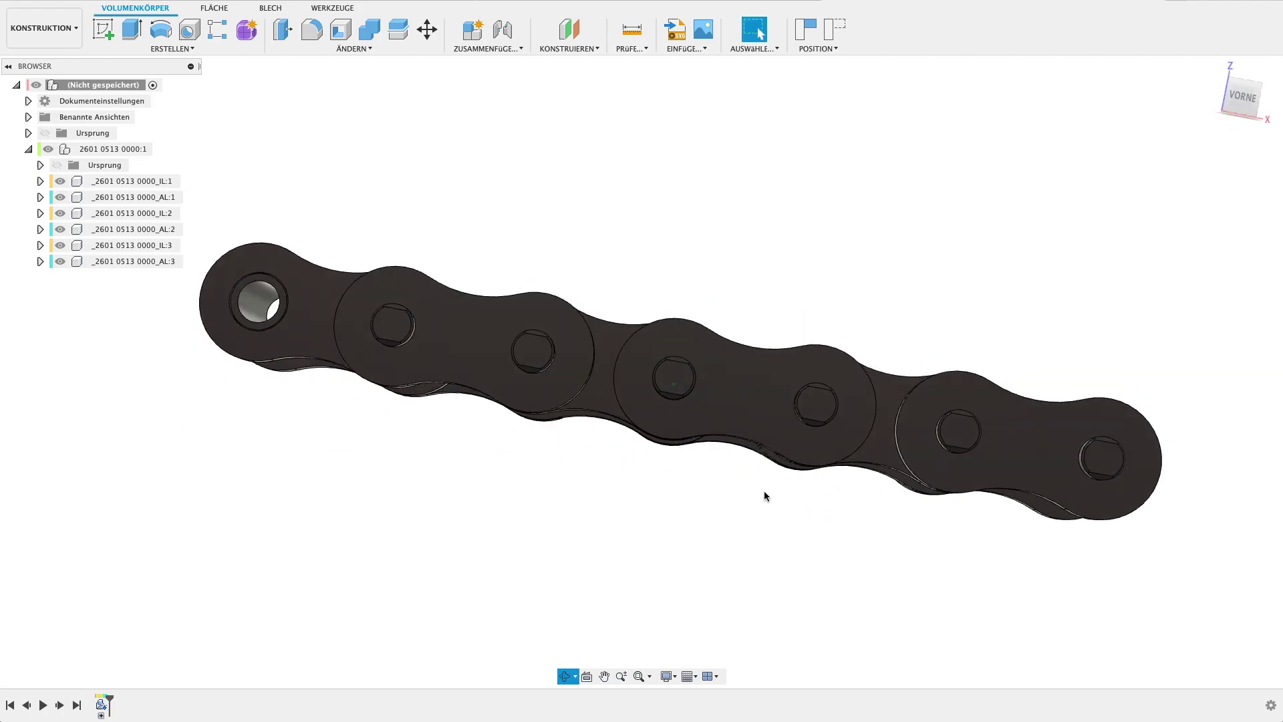
Select the outer link's body Körper1, return home, collapse the node, and capture positions
{"action": "left_click", "coordinate": [40, 197]}
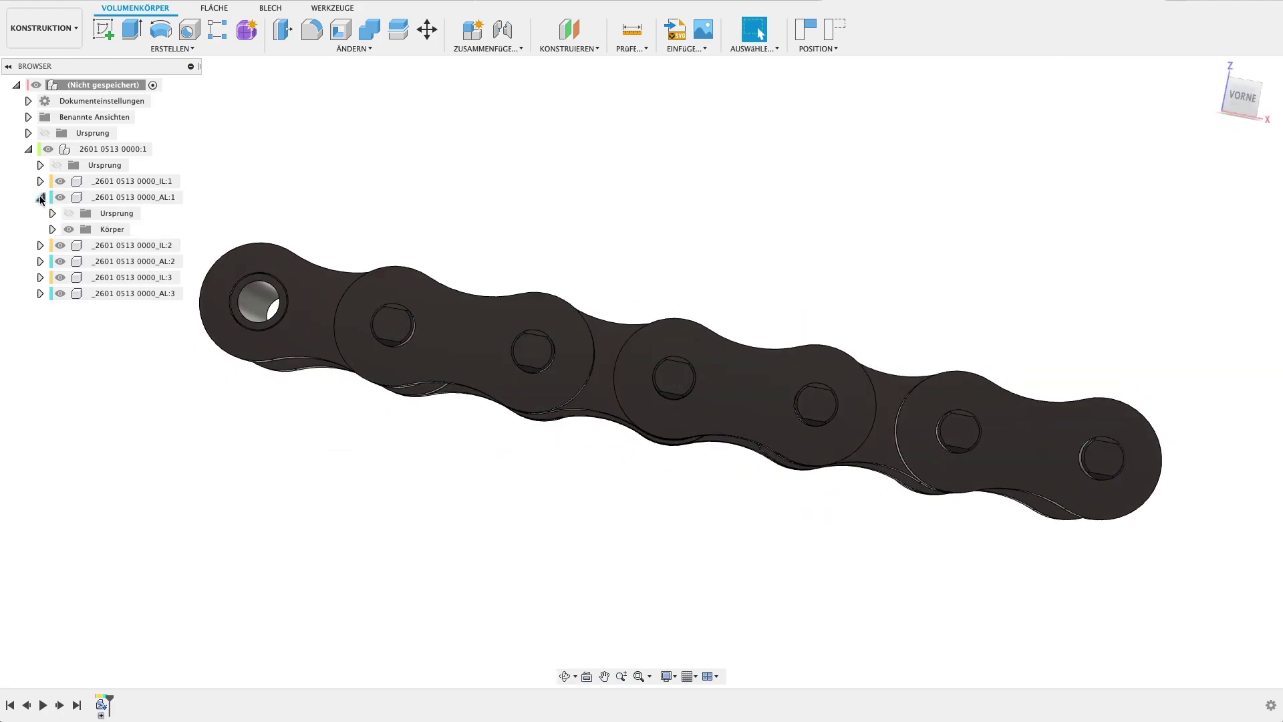
{"action": "left_click", "coordinate": [51, 229]}
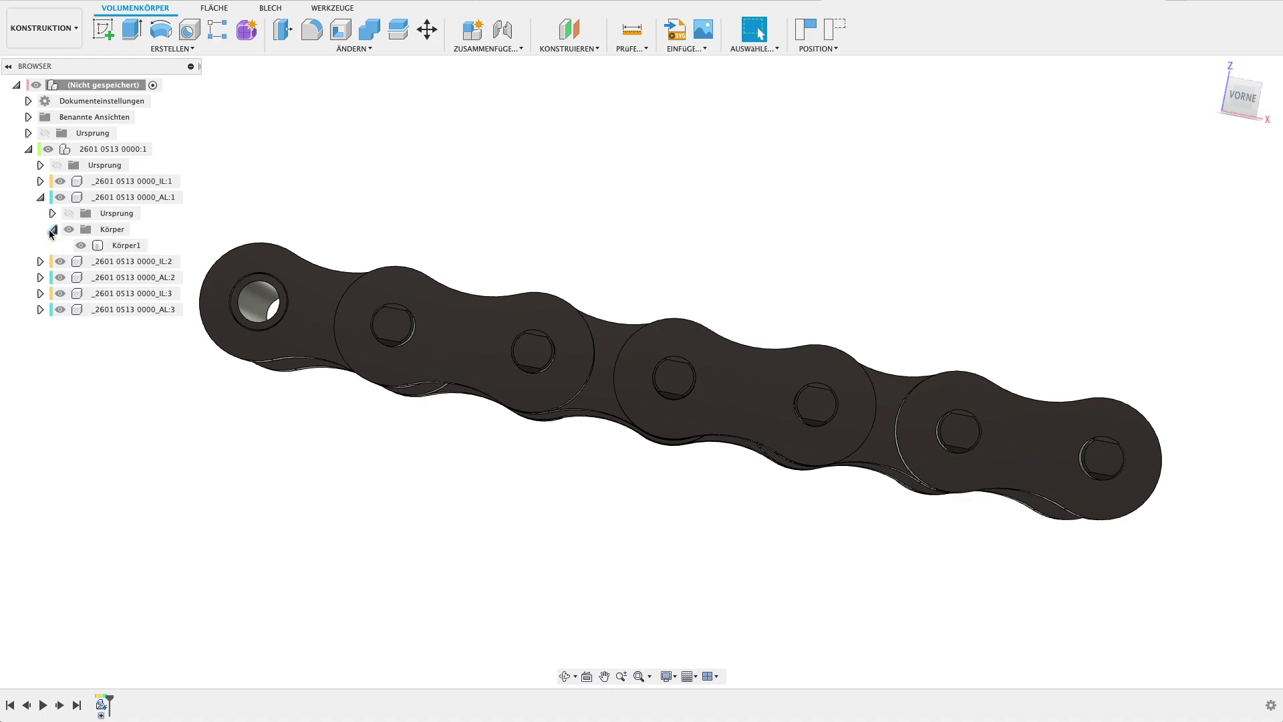
{"action": "left_click", "coordinate": [109, 247]}
{"action": "middle_click_drag", "start_coordinate": [515, 275], "coordinate": [760, 33], "text": "shift"}
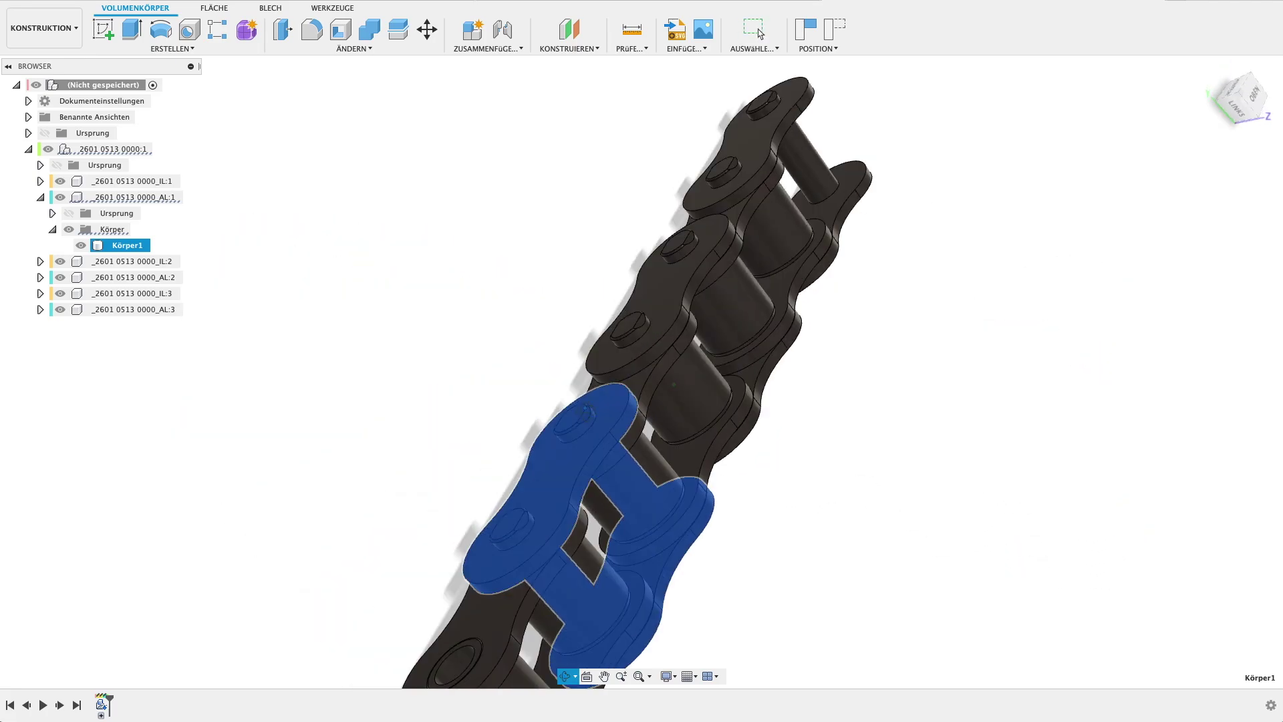
{"action": "left_click", "coordinate": [306, 254]}
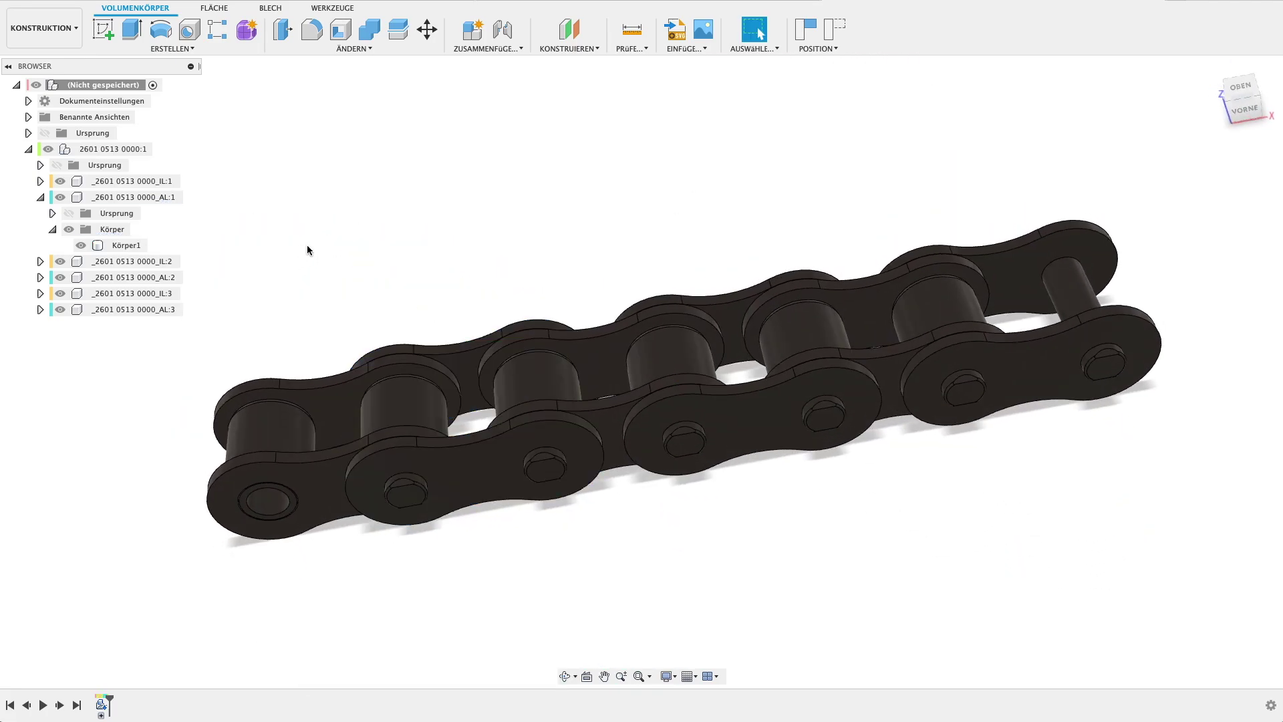
{"action": "left_click", "coordinate": [41, 197]}
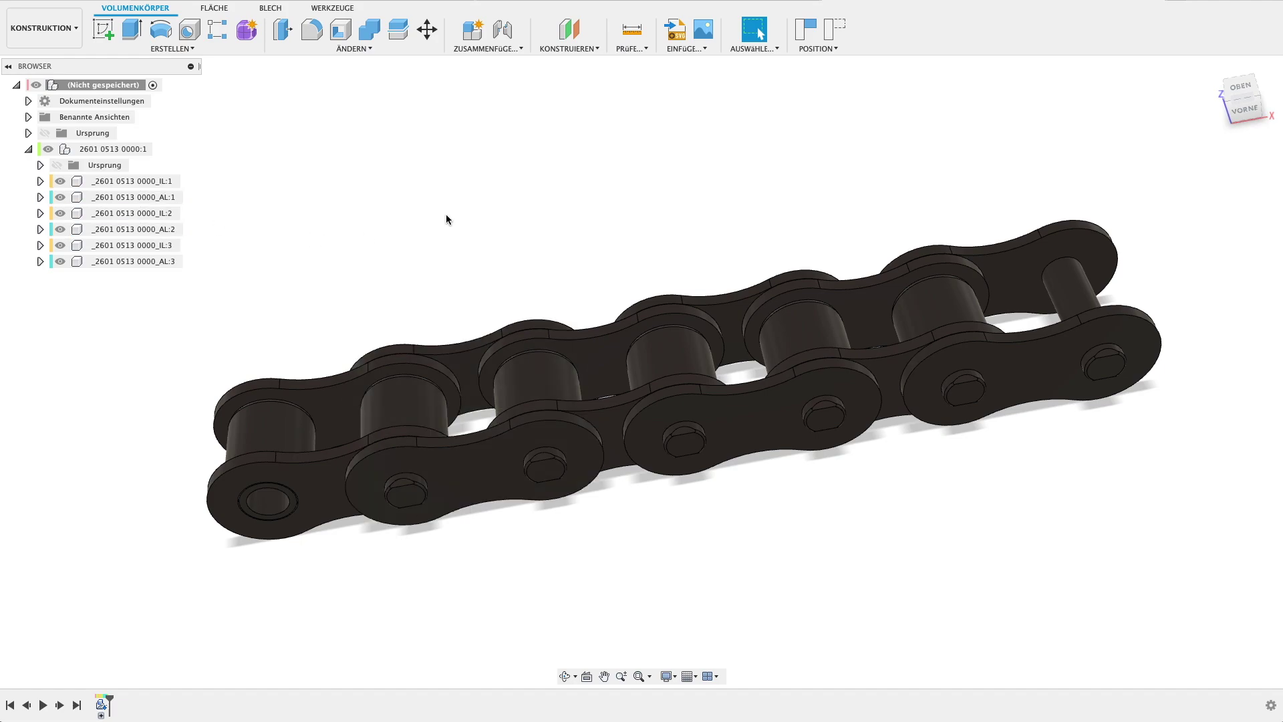
{"action": "scroll", "coordinate": [469, 210], "scroll_direction": "down", "scroll_amount": 2}
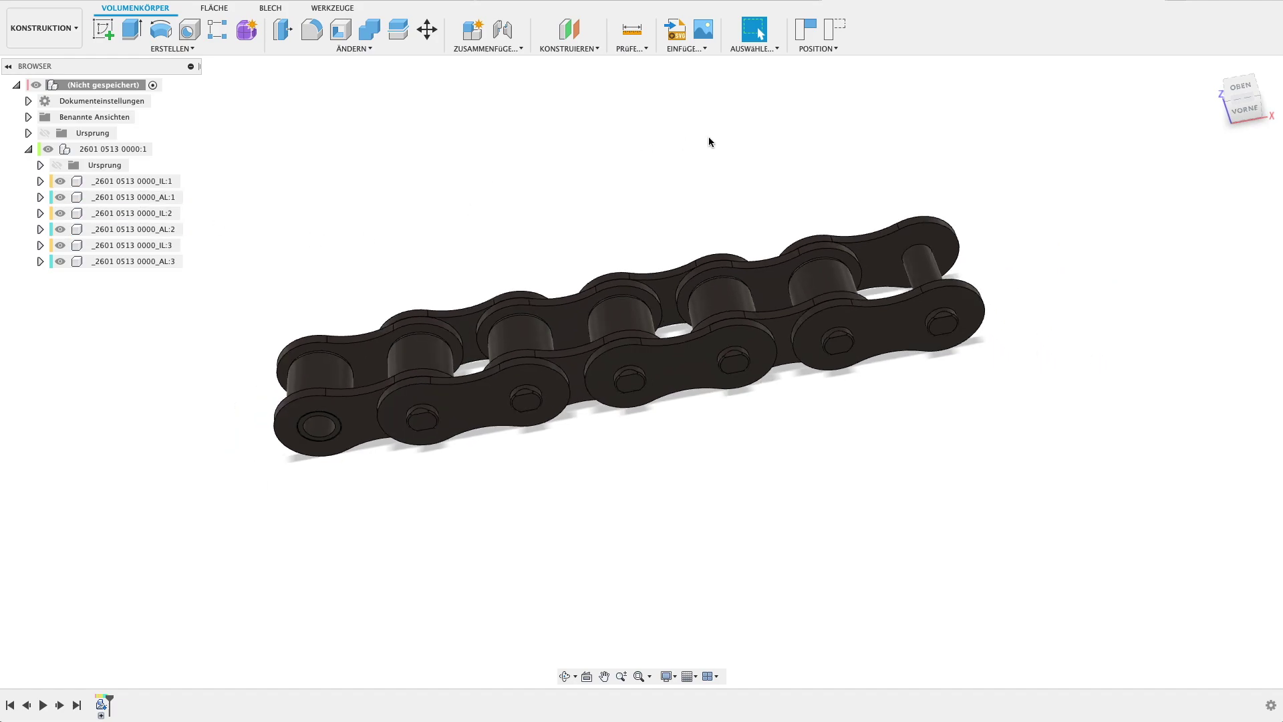
{"action": "left_click", "coordinate": [823, 27]}
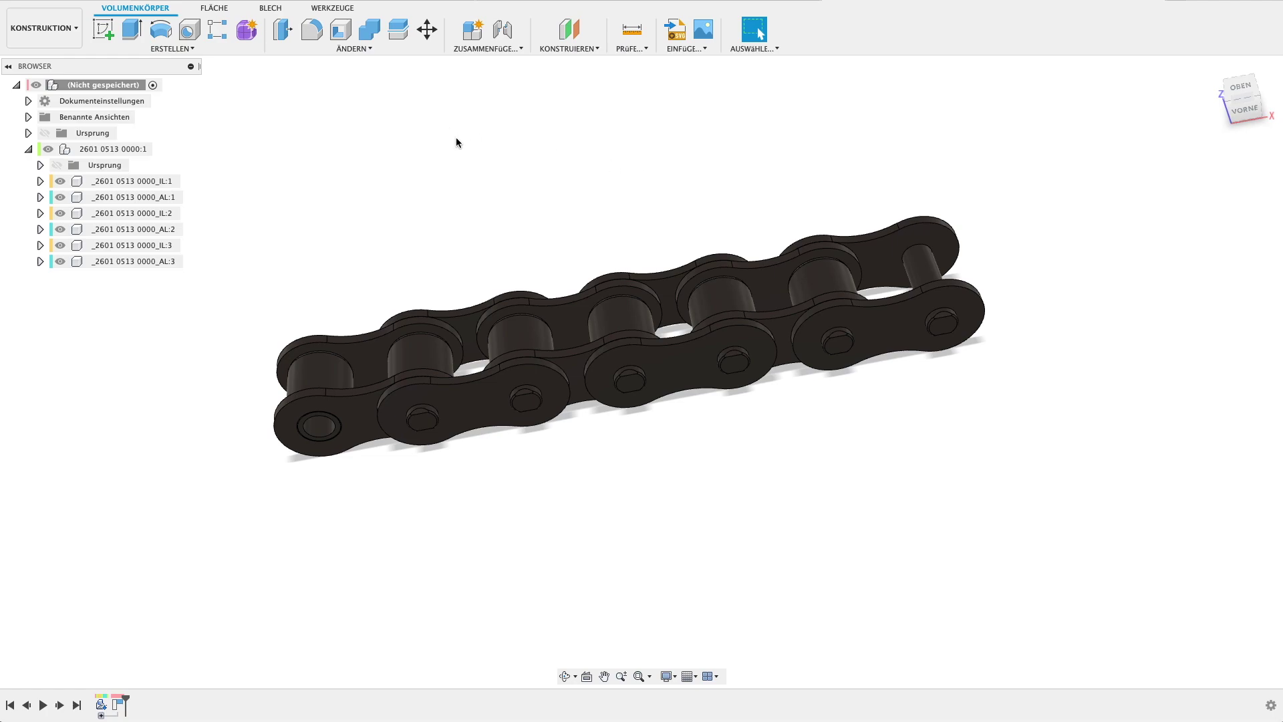
Join links IL:3 and AL:3 with a revolute as-built joint on their shared pin
{"action": "left_click", "coordinate": [516, 50]}
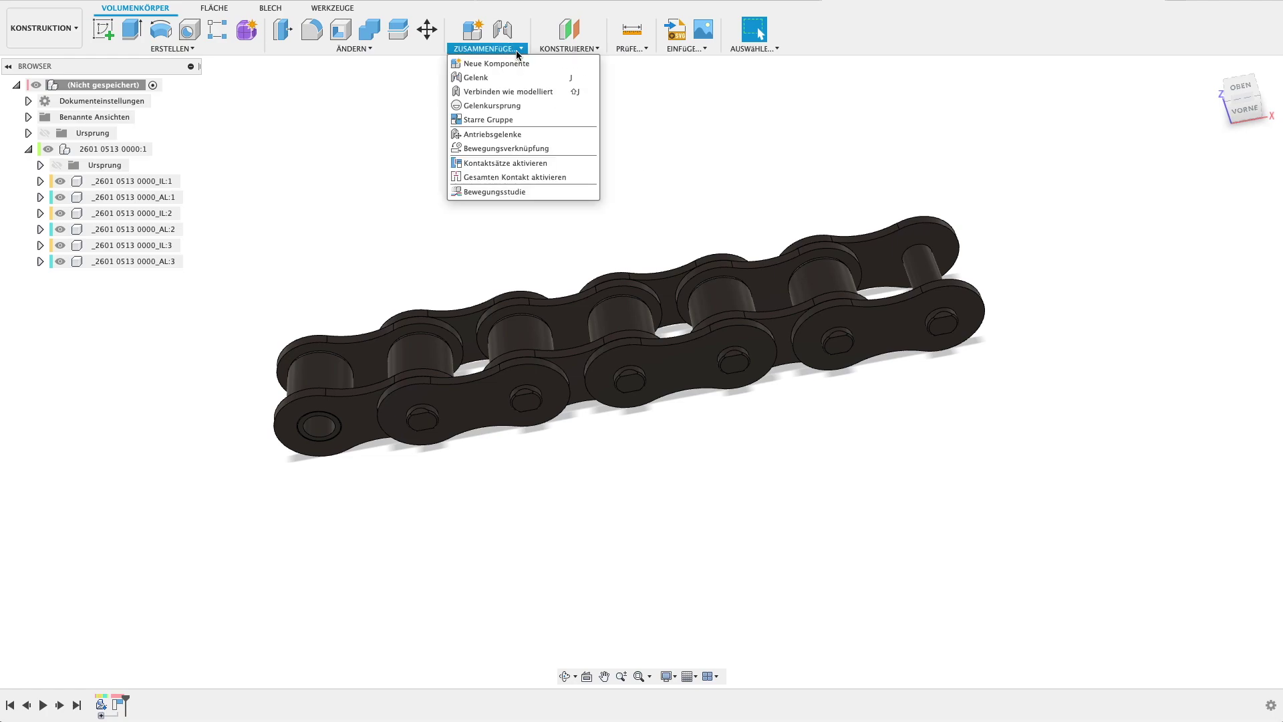
{"action": "left_click", "coordinate": [511, 91]}
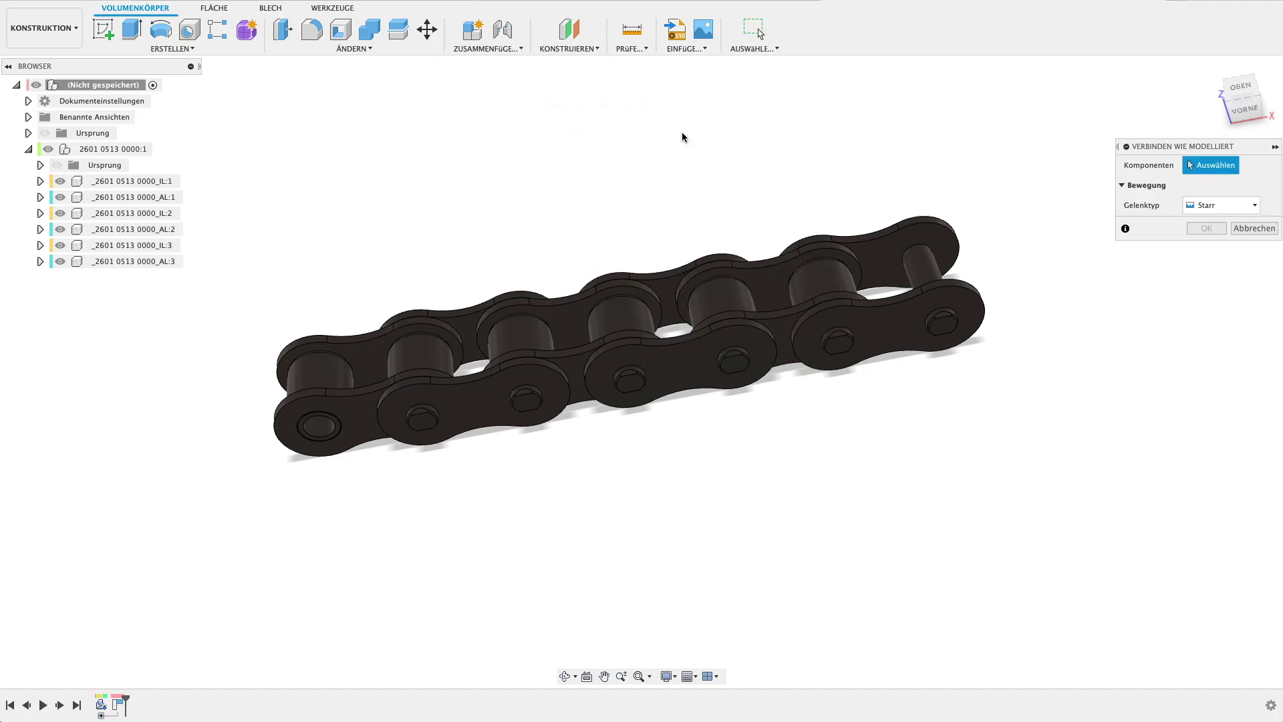
{"action": "left_click", "coordinate": [917, 306]}
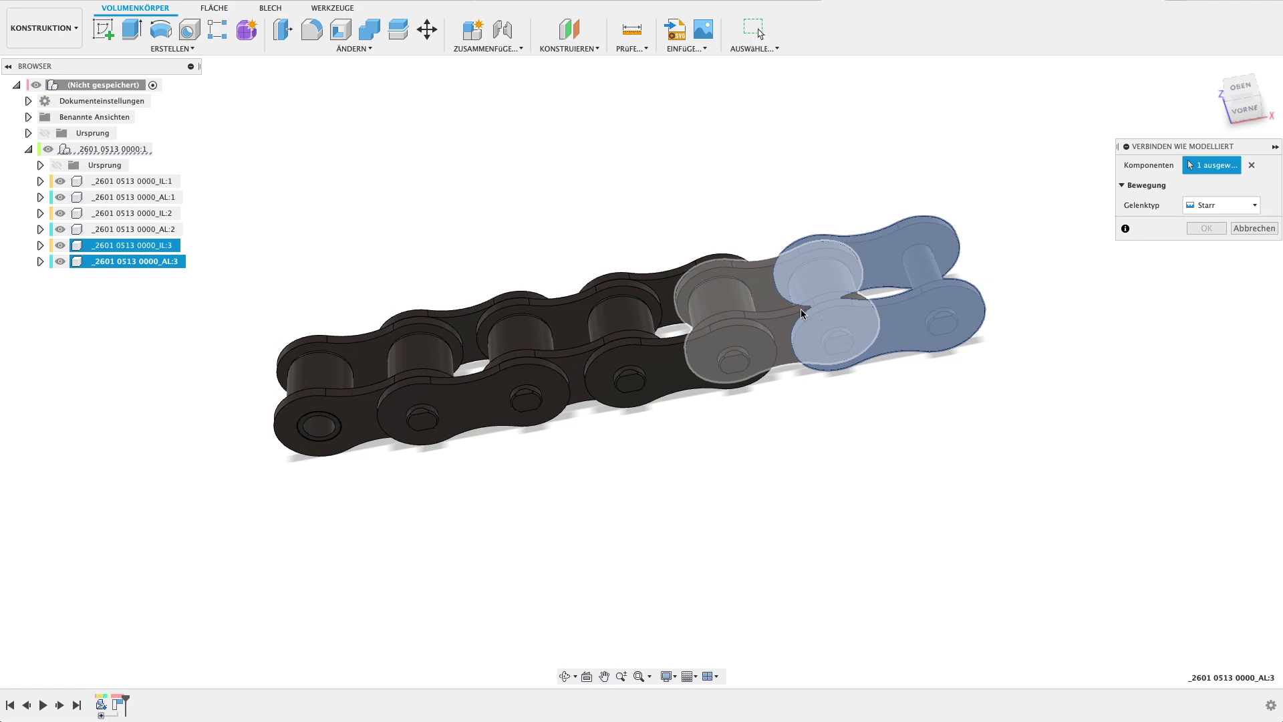
{"action": "left_click", "coordinate": [801, 309]}
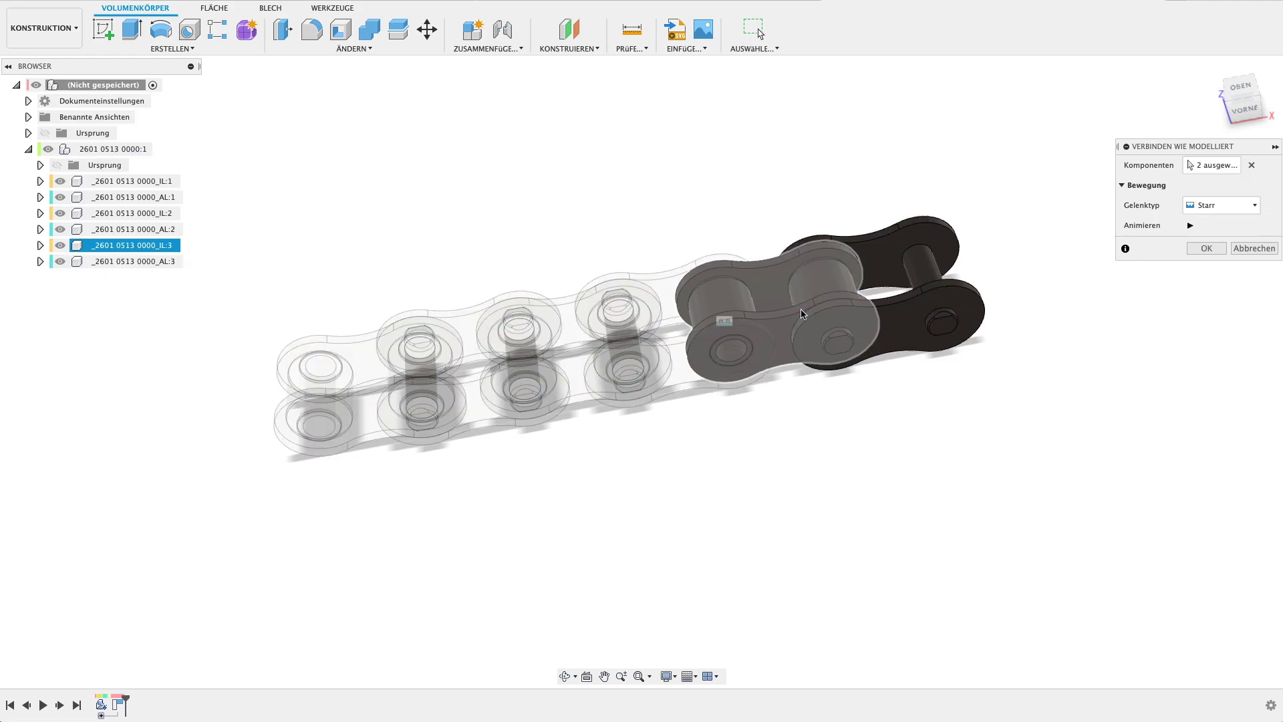
{"action": "left_click", "coordinate": [1209, 207]}
{"action": "left_click", "coordinate": [1208, 236]}
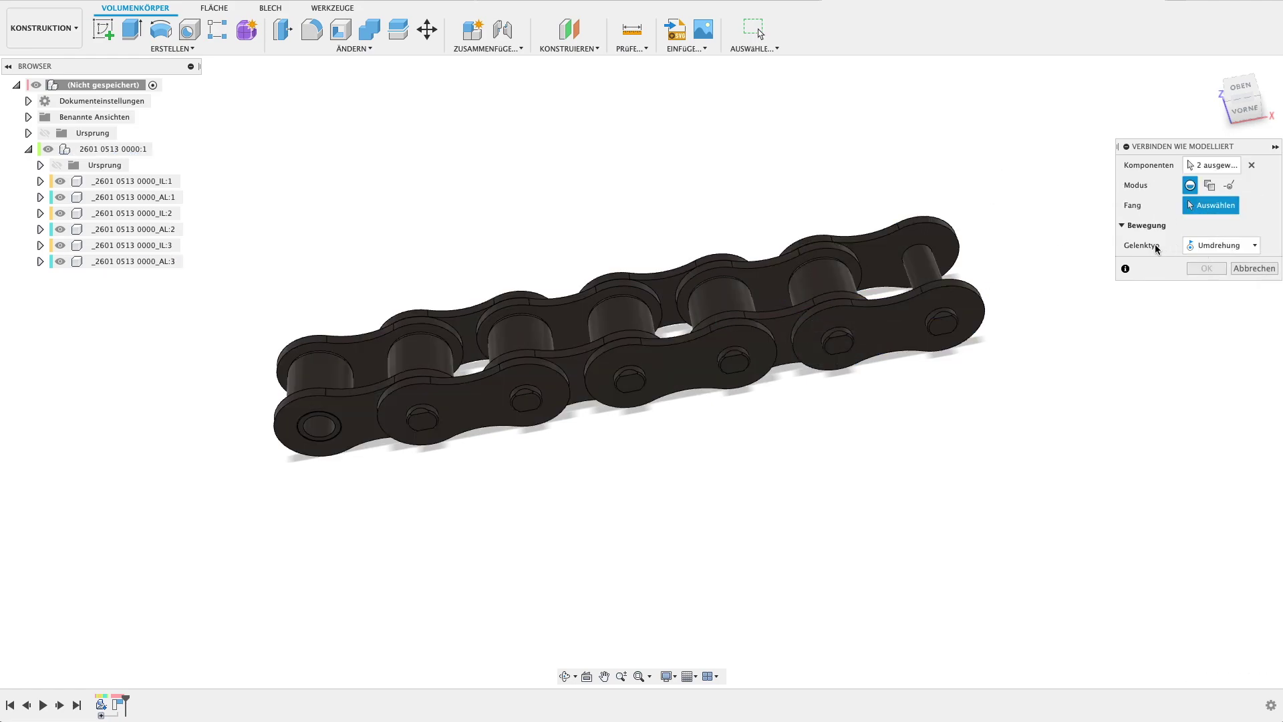
{"action": "left_click", "coordinate": [841, 347]}
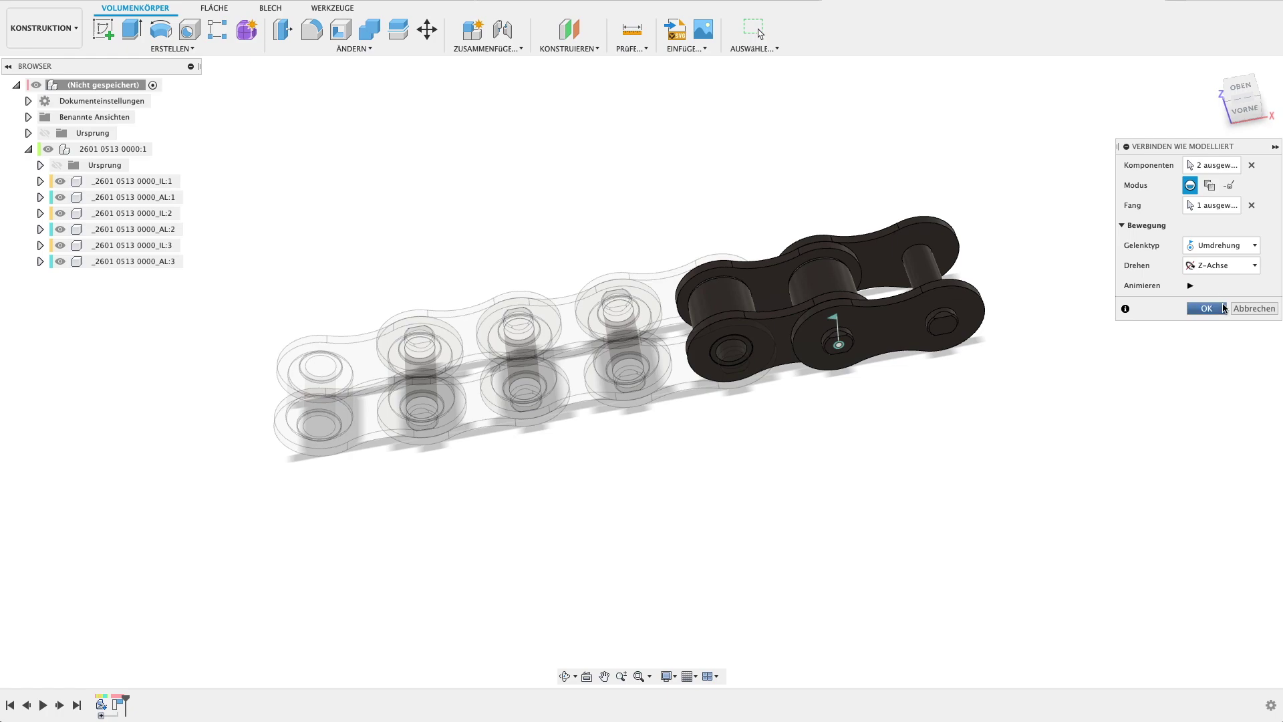
{"action": "left_click", "coordinate": [1221, 308]}
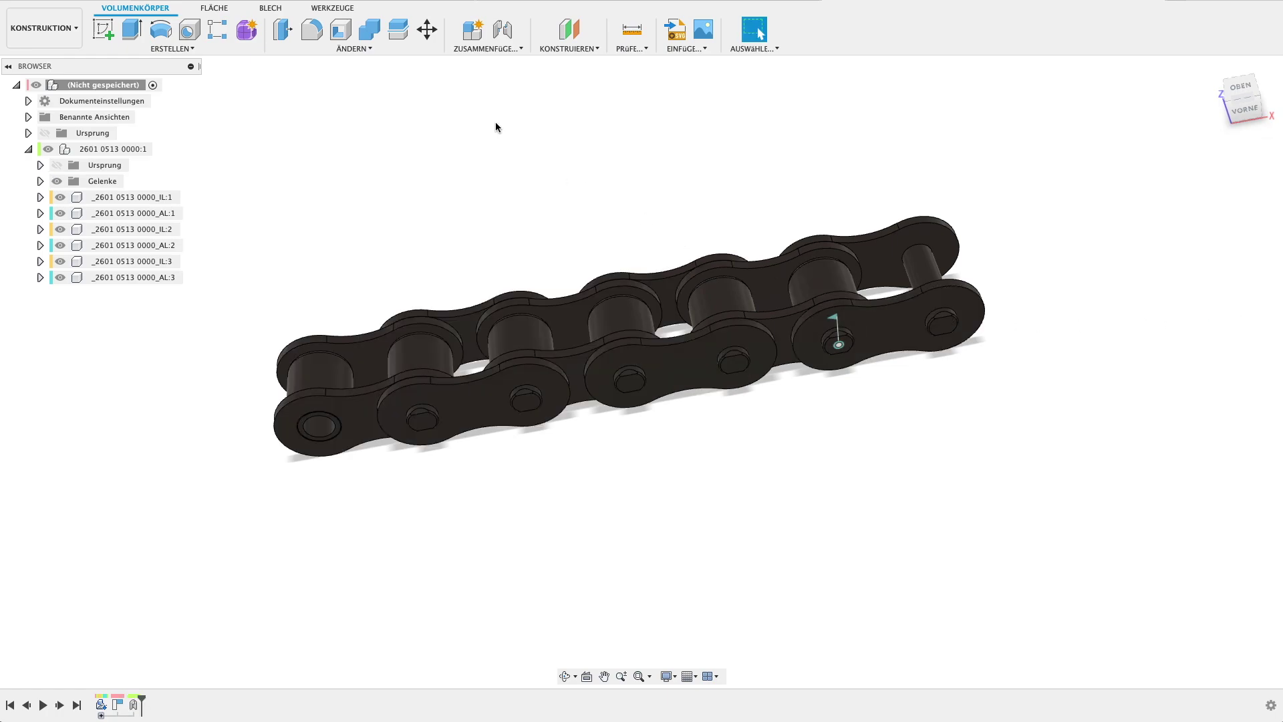
Add the second and third revolute as-built joints at the next link pins
{"action": "left_click", "coordinate": [499, 51]}
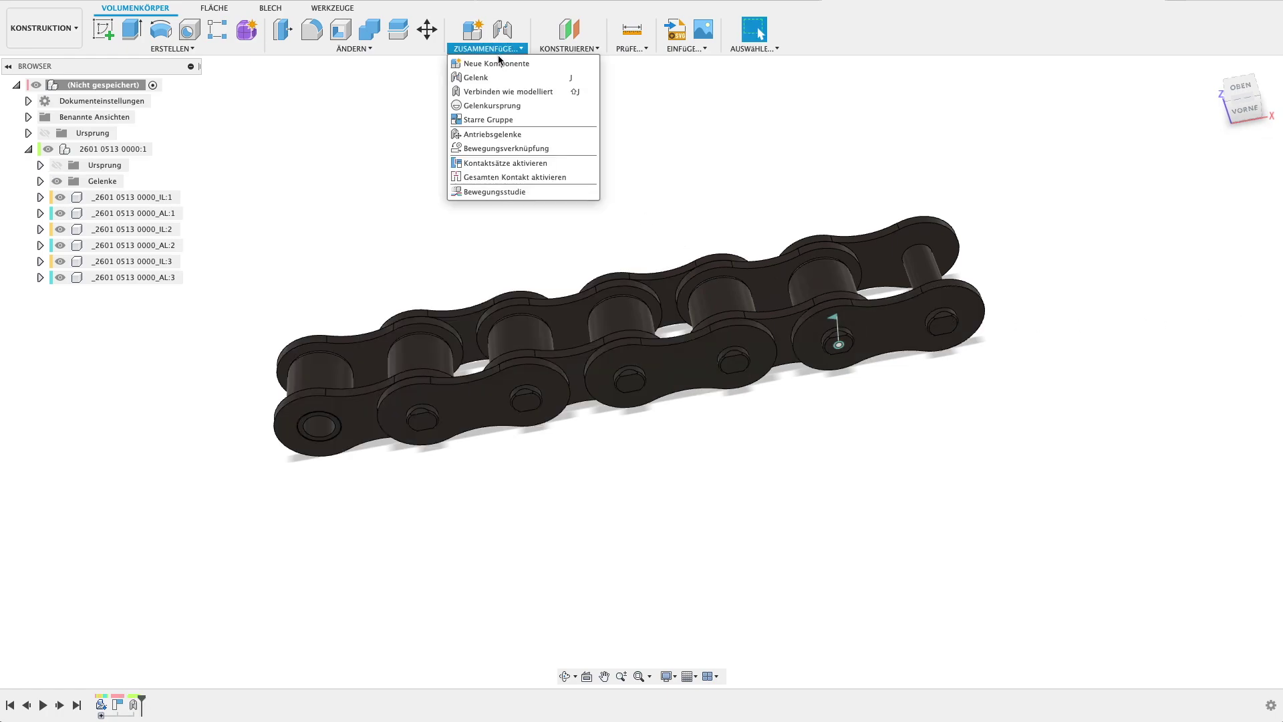
{"action": "left_click", "coordinate": [505, 91]}
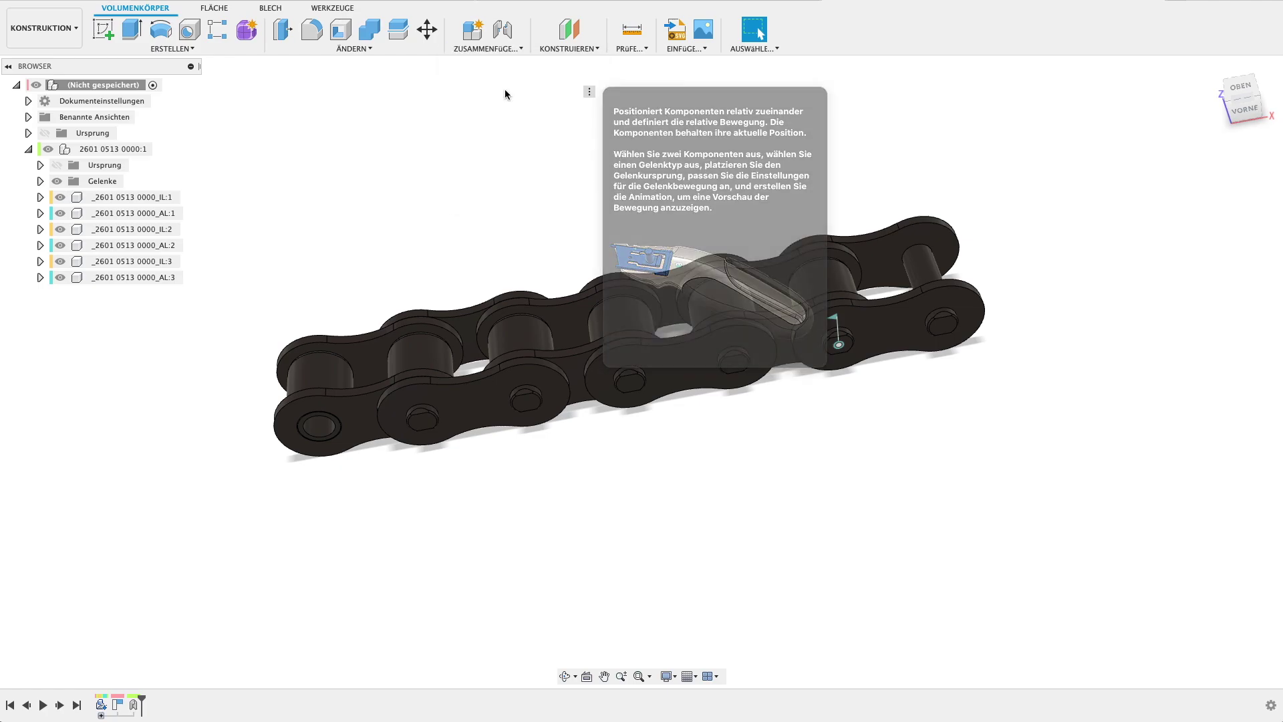
{"action": "left_click", "coordinate": [769, 313]}
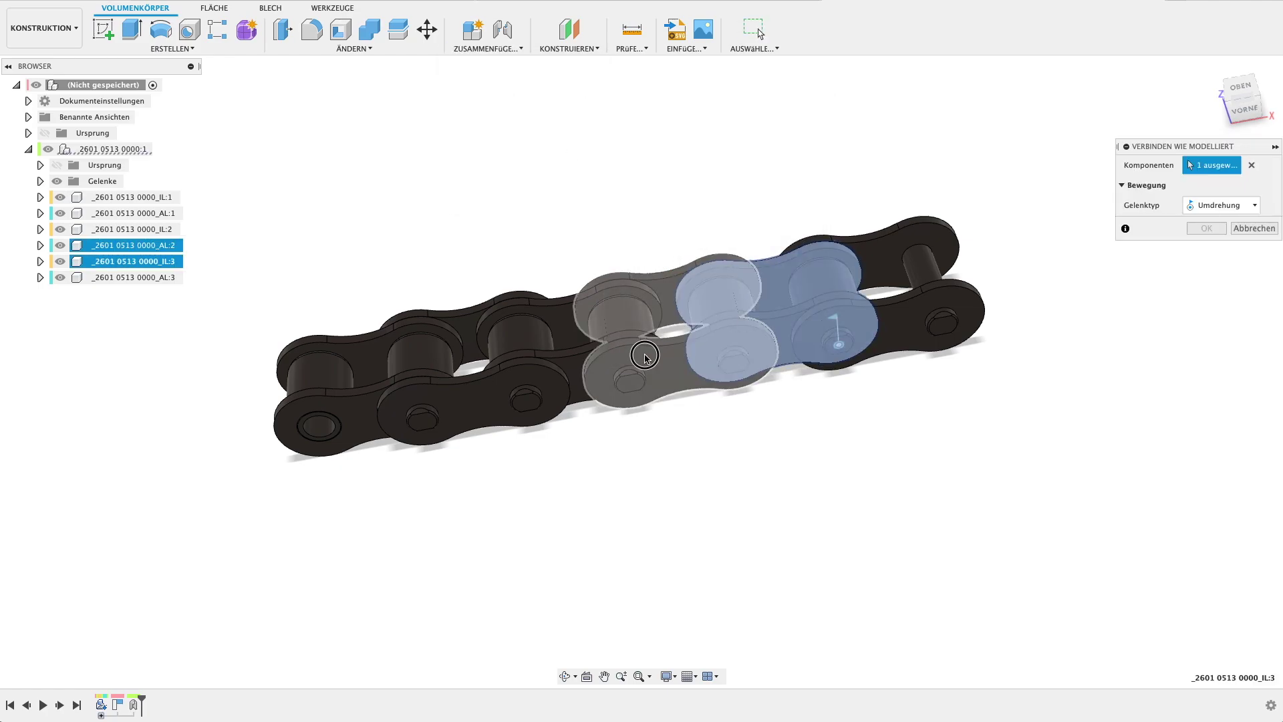
{"action": "left_click", "coordinate": [651, 354]}
{"action": "left_click", "coordinate": [735, 363]}
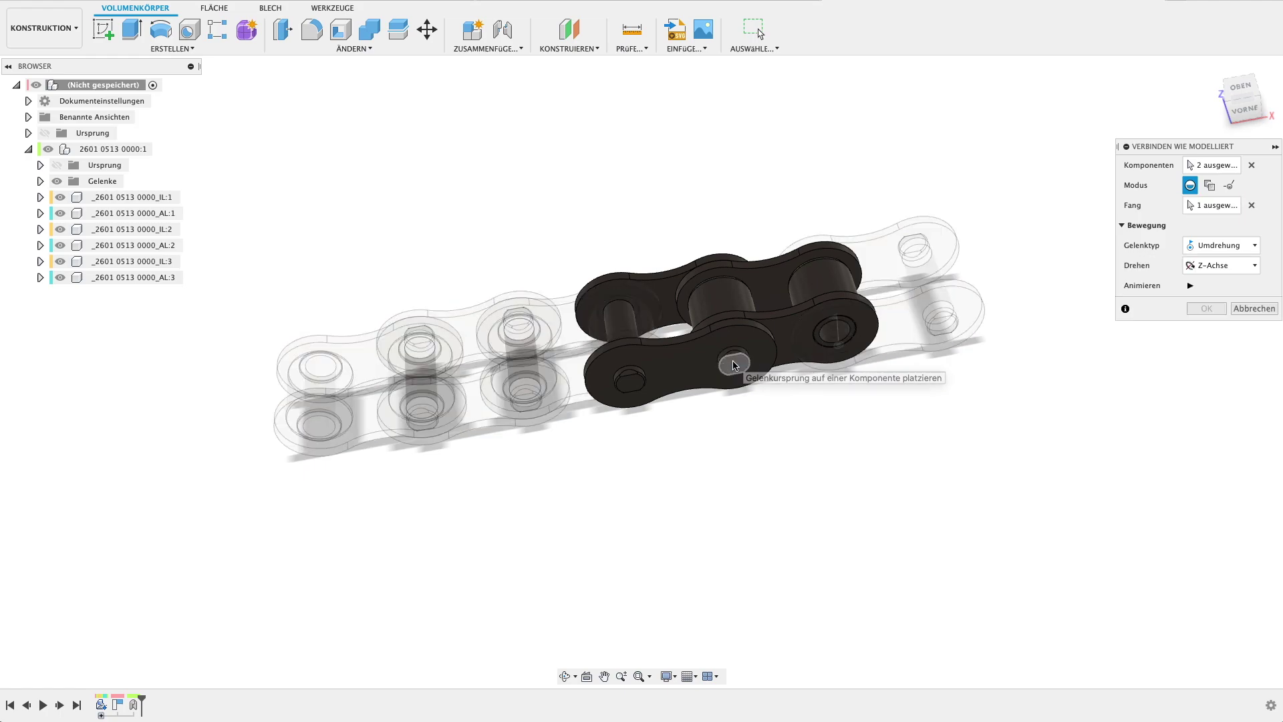
{"action": "left_click", "coordinate": [1206, 308]}
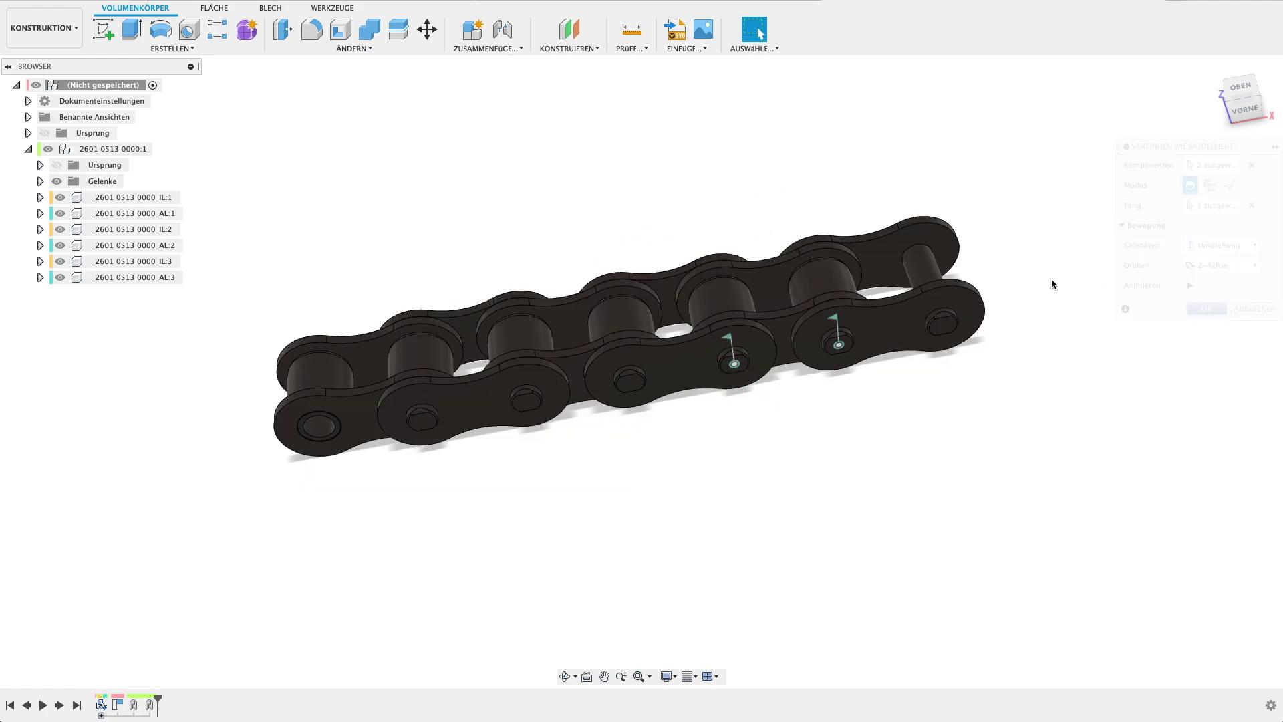
{"action": "right_click", "coordinate": [722, 199]}
{"action": "left_click", "coordinate": [720, 157]}
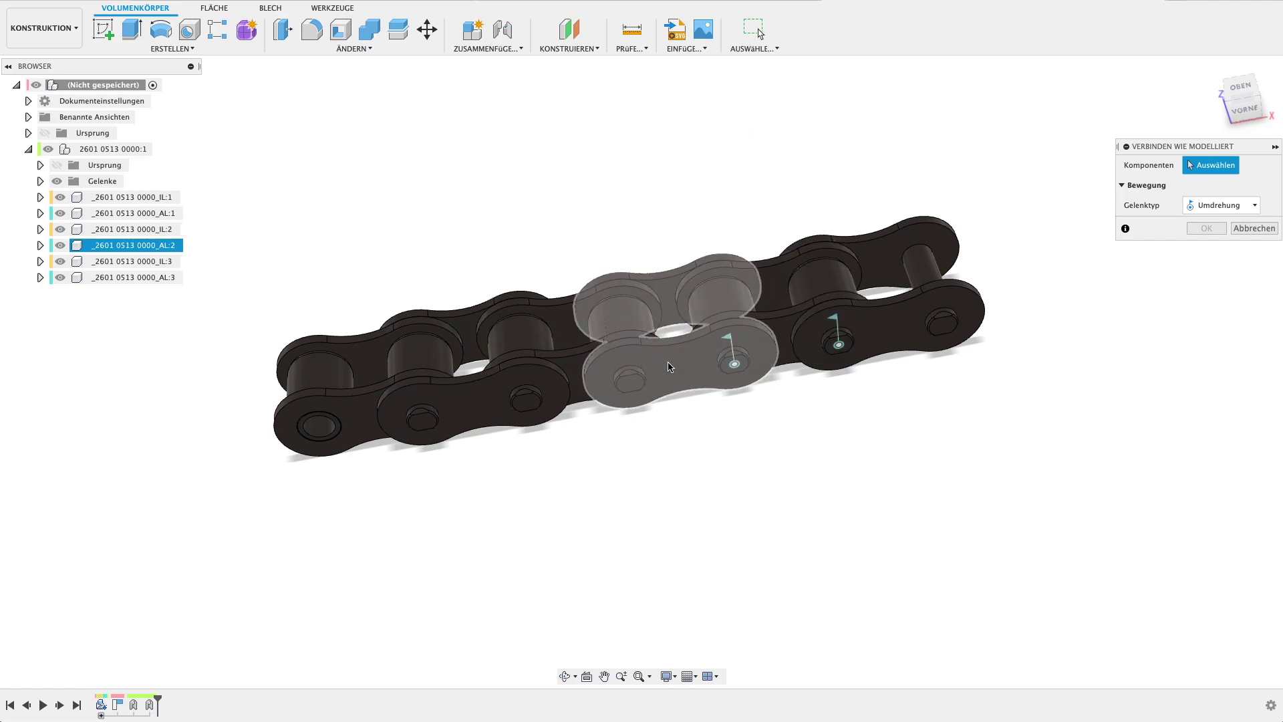
{"action": "left_click", "coordinate": [609, 358]}
{"action": "left_click", "coordinate": [556, 356]}
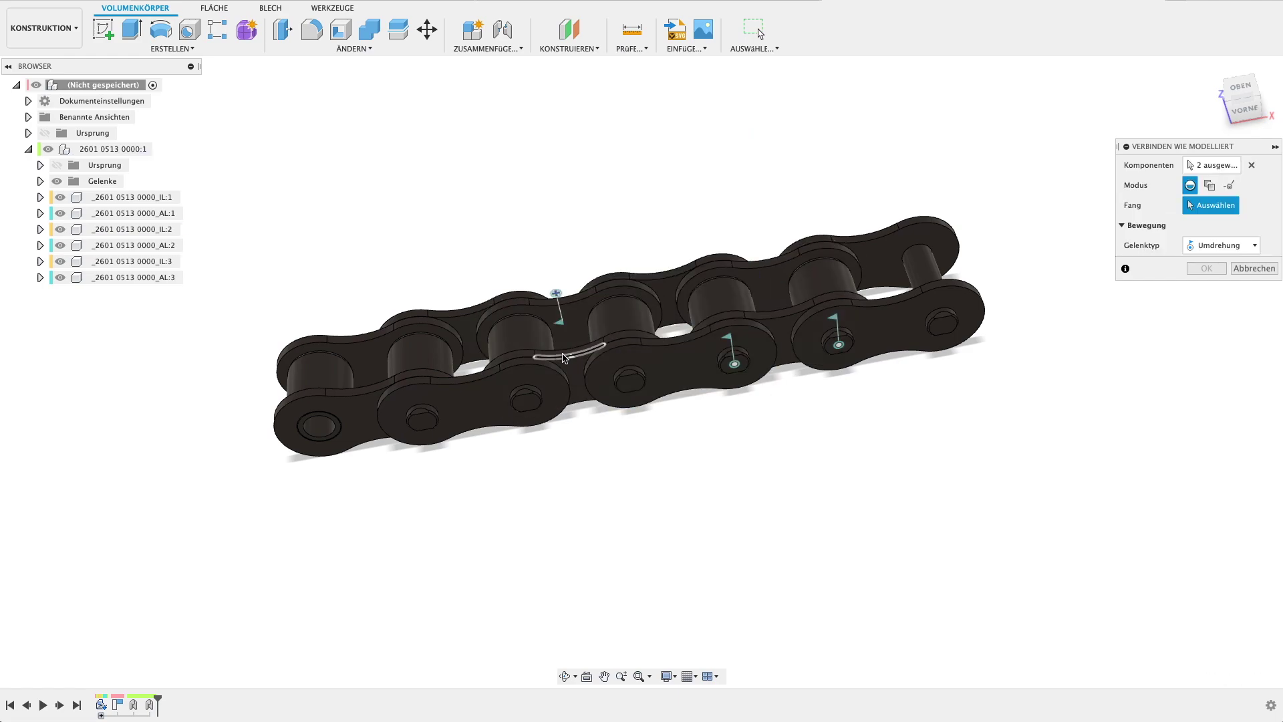
{"action": "left_click", "coordinate": [631, 384]}
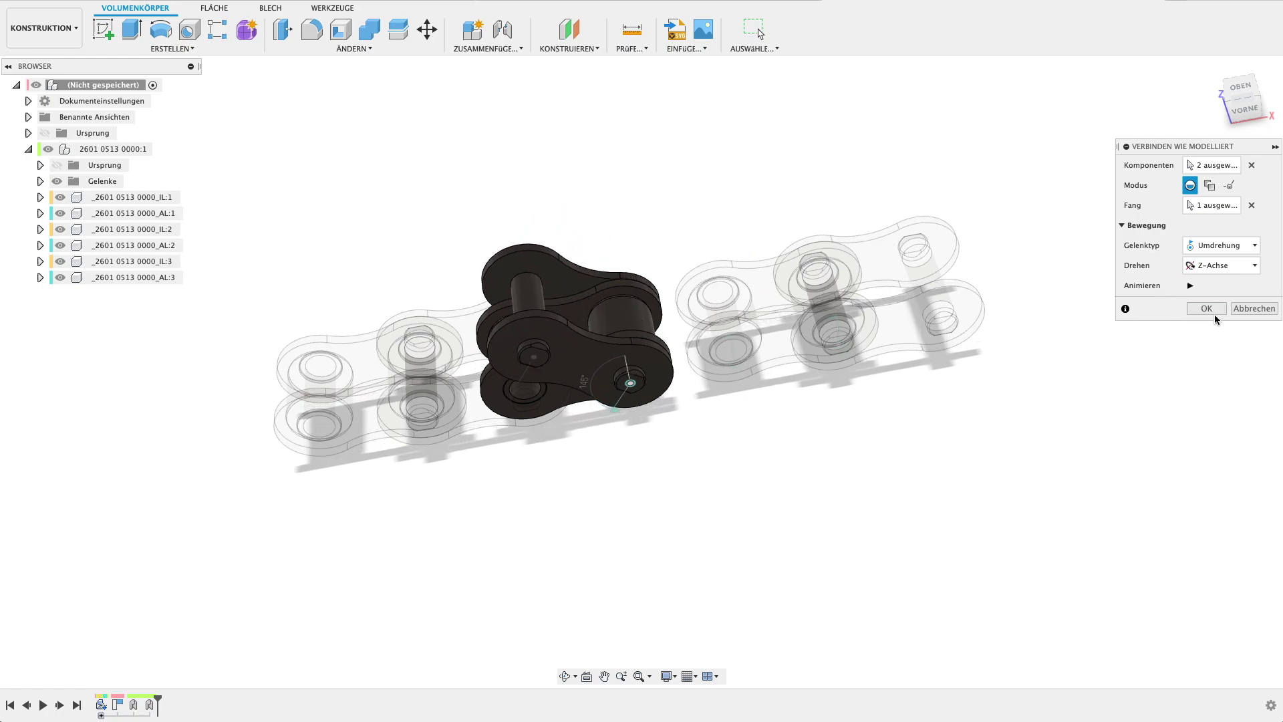
{"action": "key", "text": "Return"}
Add the fourth and fifth revolute joints at the remaining pins and test-drag the chain
{"action": "right_click", "coordinate": [652, 195]}
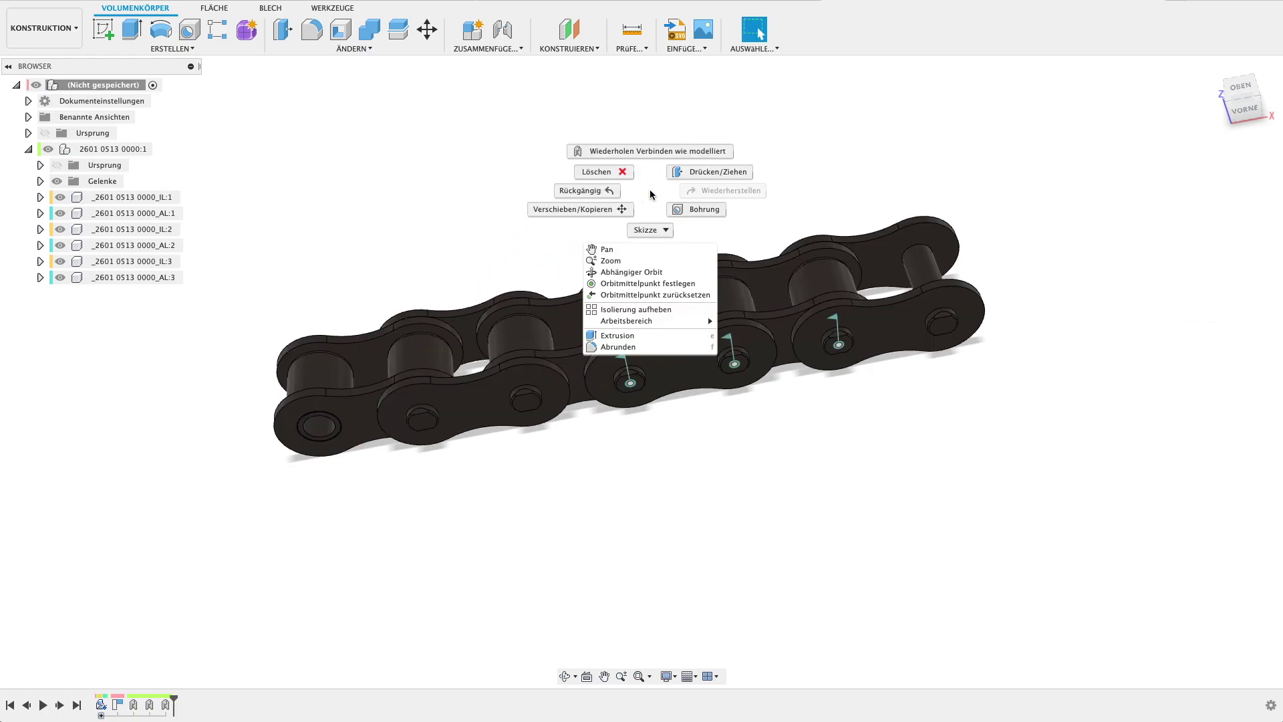
{"action": "left_click", "coordinate": [646, 157]}
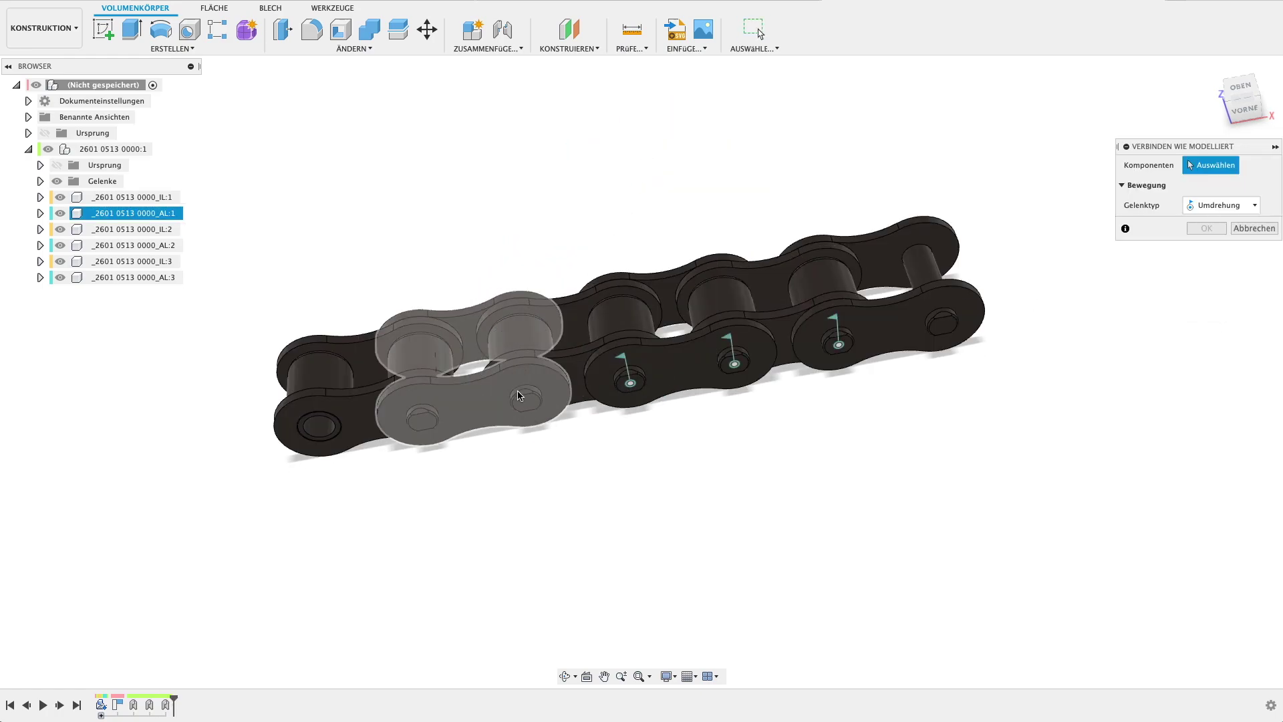
{"action": "left_click", "coordinate": [561, 368]}
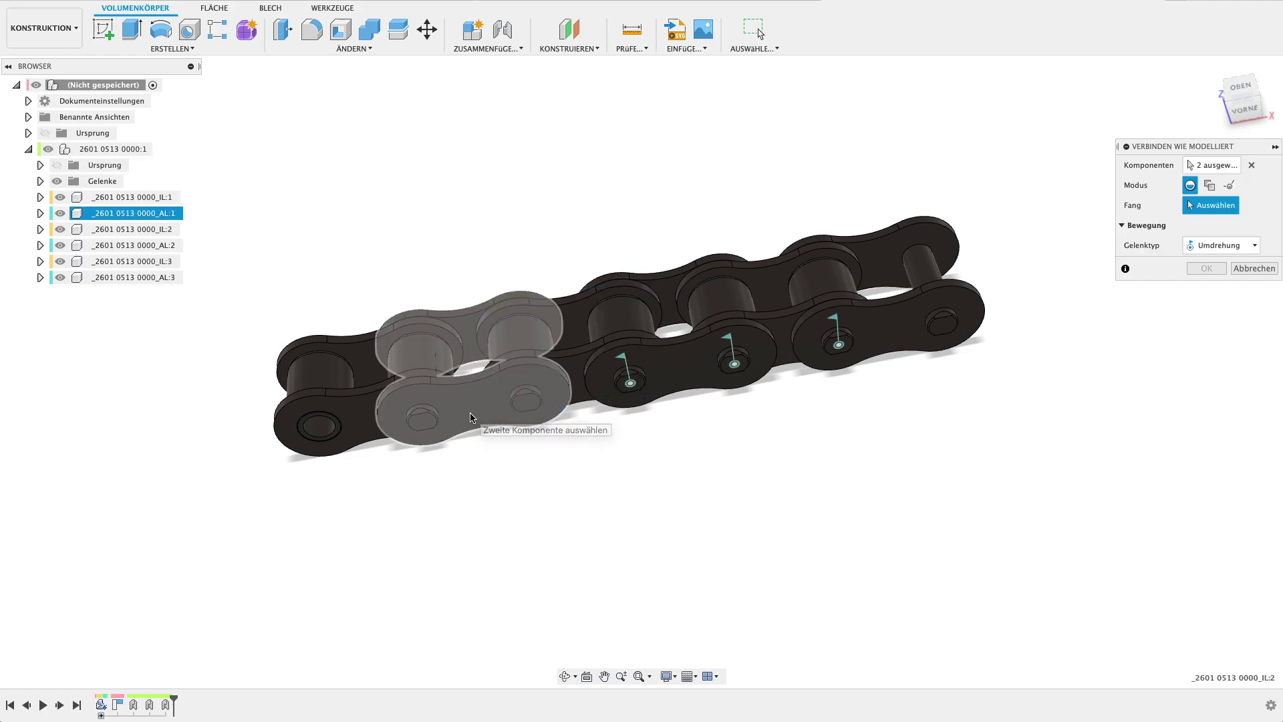
{"action": "left_click", "coordinate": [528, 404]}
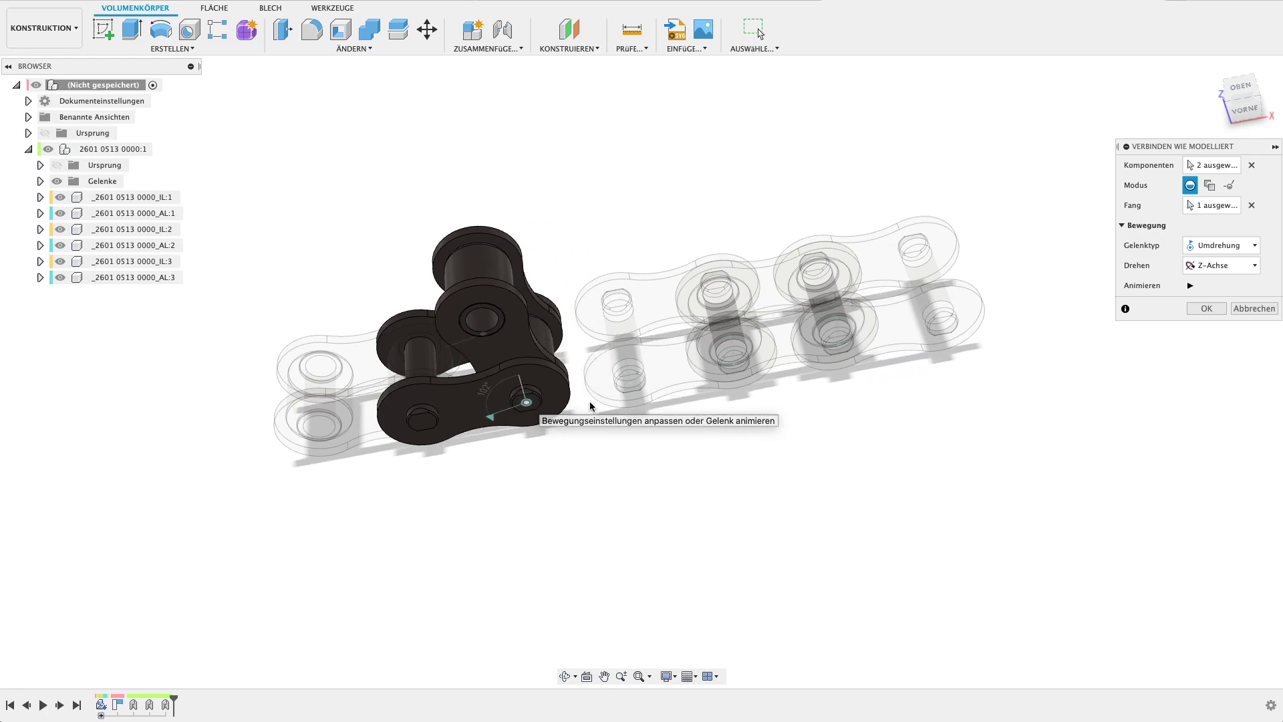
{"action": "left_click", "coordinate": [1205, 309]}
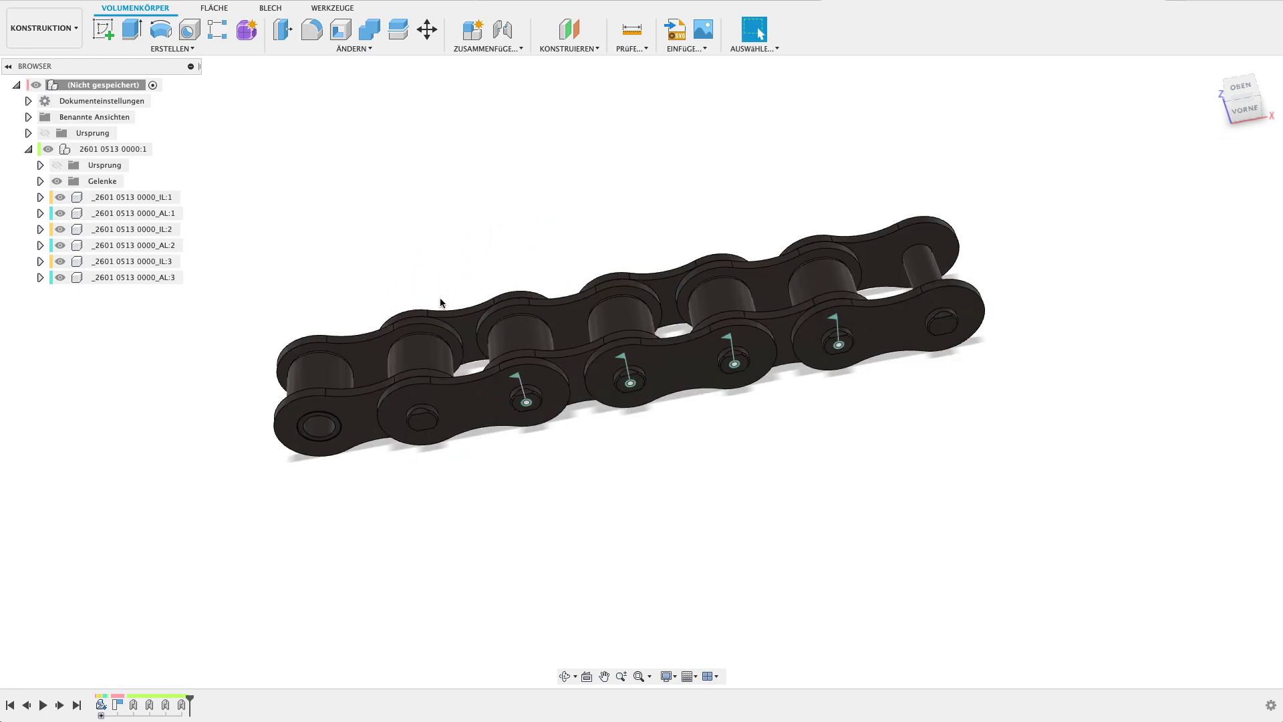
{"action": "right_click", "coordinate": [472, 225]}
{"action": "left_click", "coordinate": [483, 178]}
{"action": "left_click", "coordinate": [391, 392]}
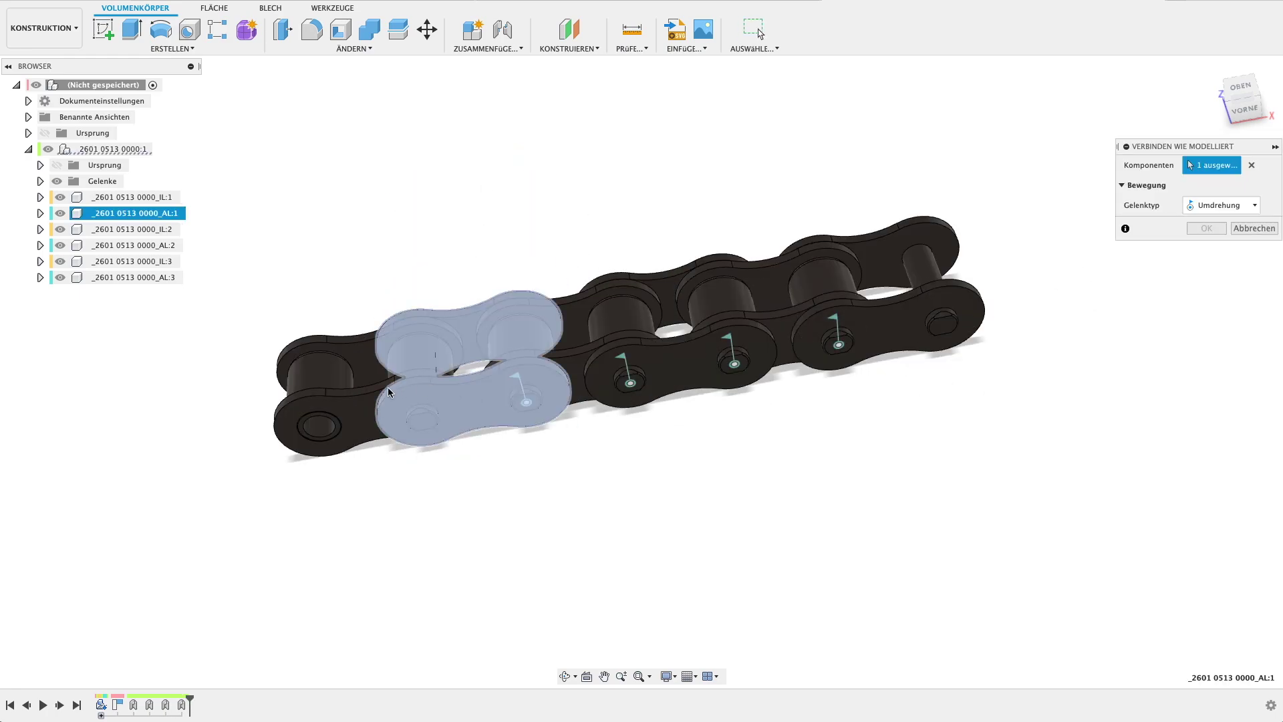
{"action": "left_click", "coordinate": [423, 425]}
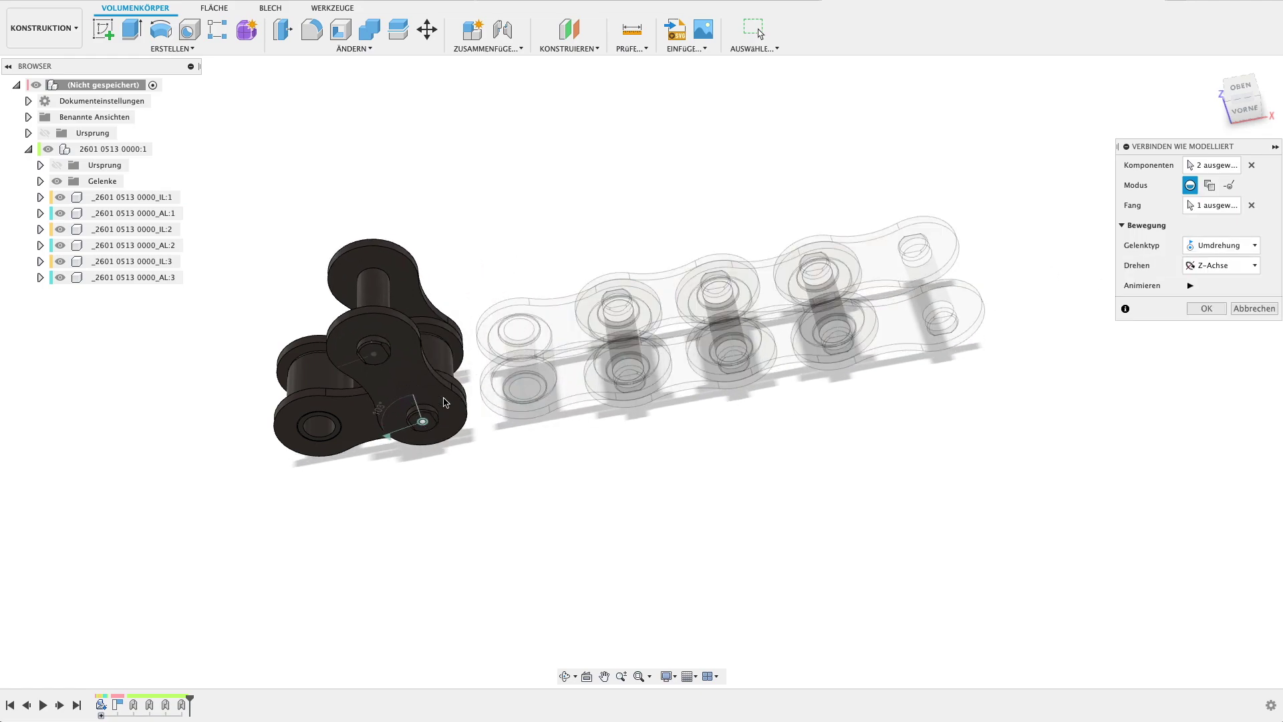
{"action": "left_click", "coordinate": [1217, 308]}
{"action": "left_click_drag", "start_coordinate": [895, 328], "coordinate": [826, 294]}
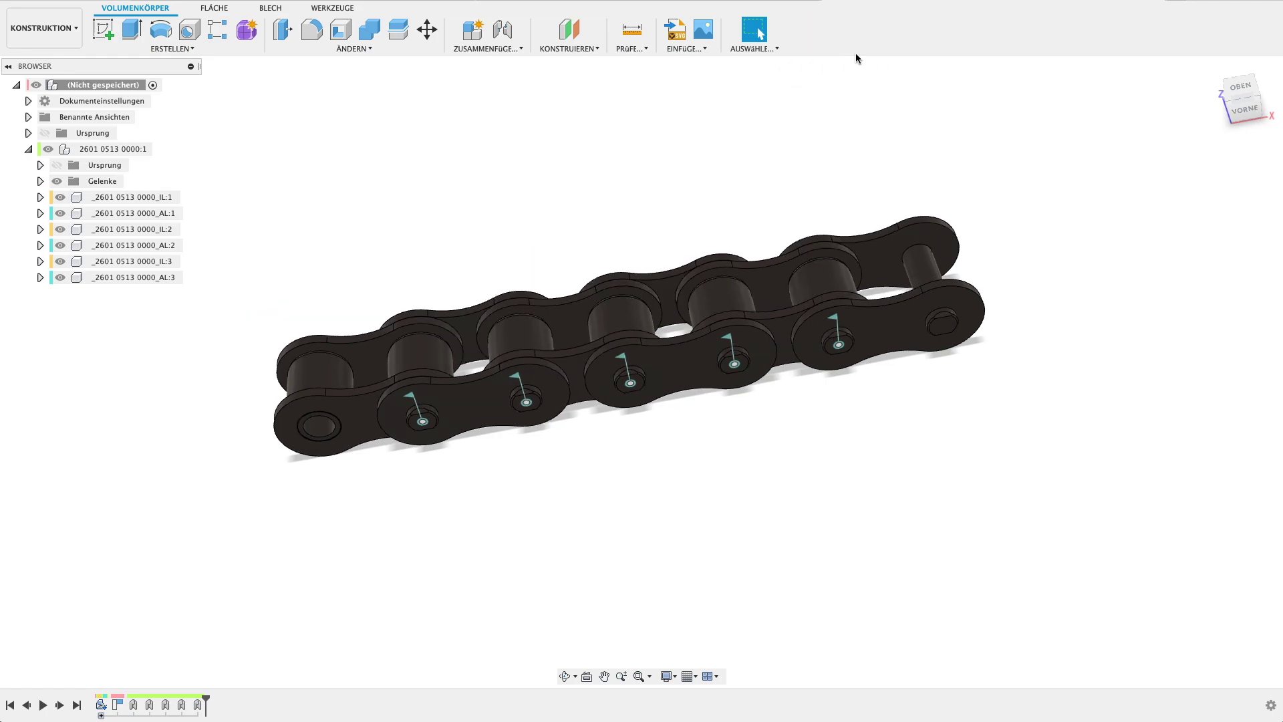
Ground the first inner link and drag the last link to flex the chain
{"action": "left_click", "coordinate": [137, 197]}
{"action": "right_click", "coordinate": [139, 198]}
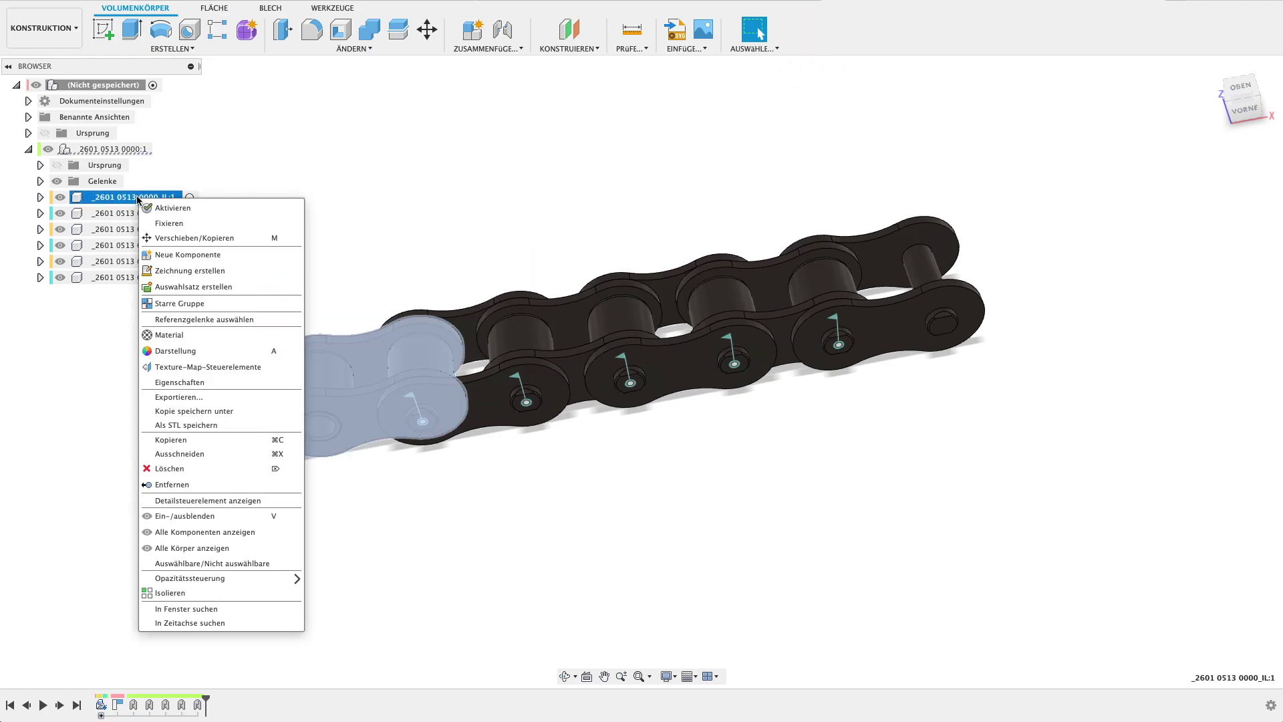
{"action": "left_click", "coordinate": [163, 223]}
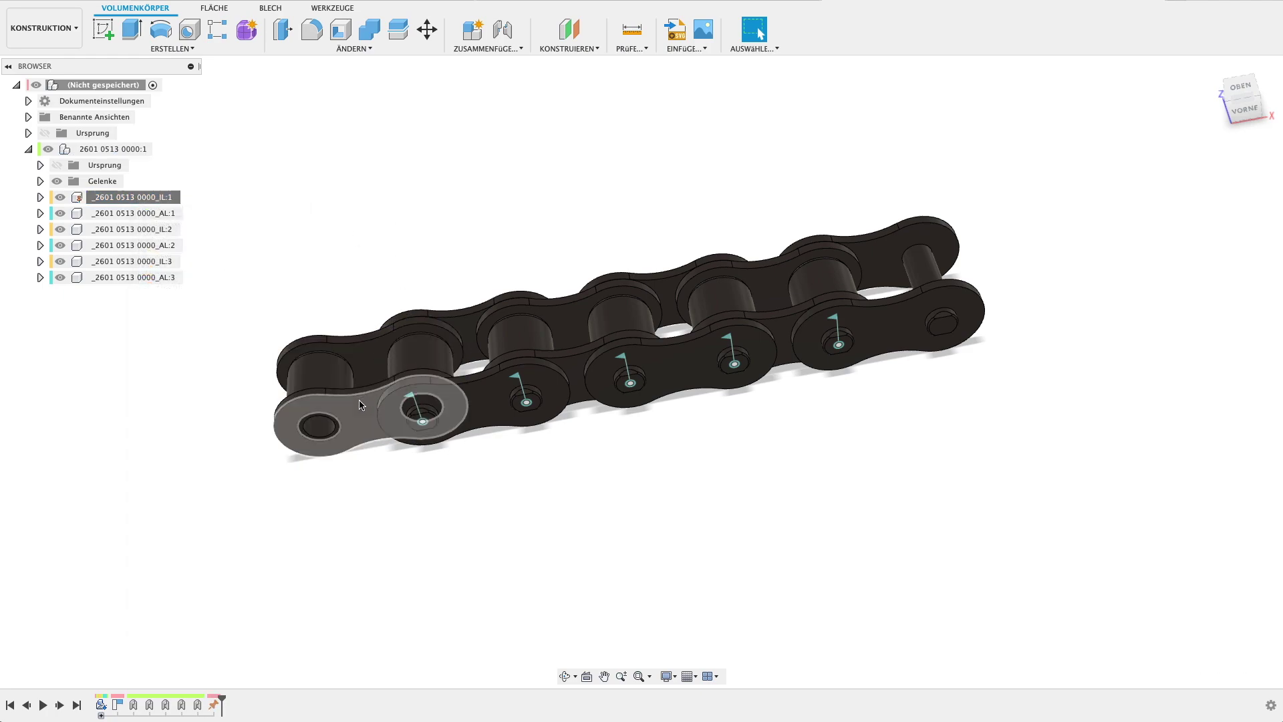
{"action": "mouse_move", "coordinate": [886, 337]}
{"action": "left_mouse_down"}
{"action": "mouse_move", "coordinate": [688, 289]}
{"action": "mouse_move", "coordinate": [495, 275]}
{"action": "mouse_move", "coordinate": [278, 364]}
{"action": "mouse_move", "coordinate": [347, 524]}
{"action": "mouse_move", "coordinate": [454, 421]}
{"action": "mouse_move", "coordinate": [401, 407]}
{"action": "mouse_move", "coordinate": [395, 459]}
{"action": "mouse_move", "coordinate": [366, 449]}
{"action": "mouse_move", "coordinate": [298, 493]}
{"action": "mouse_move", "coordinate": [982, 407]}
{"action": "left_mouse_up"}
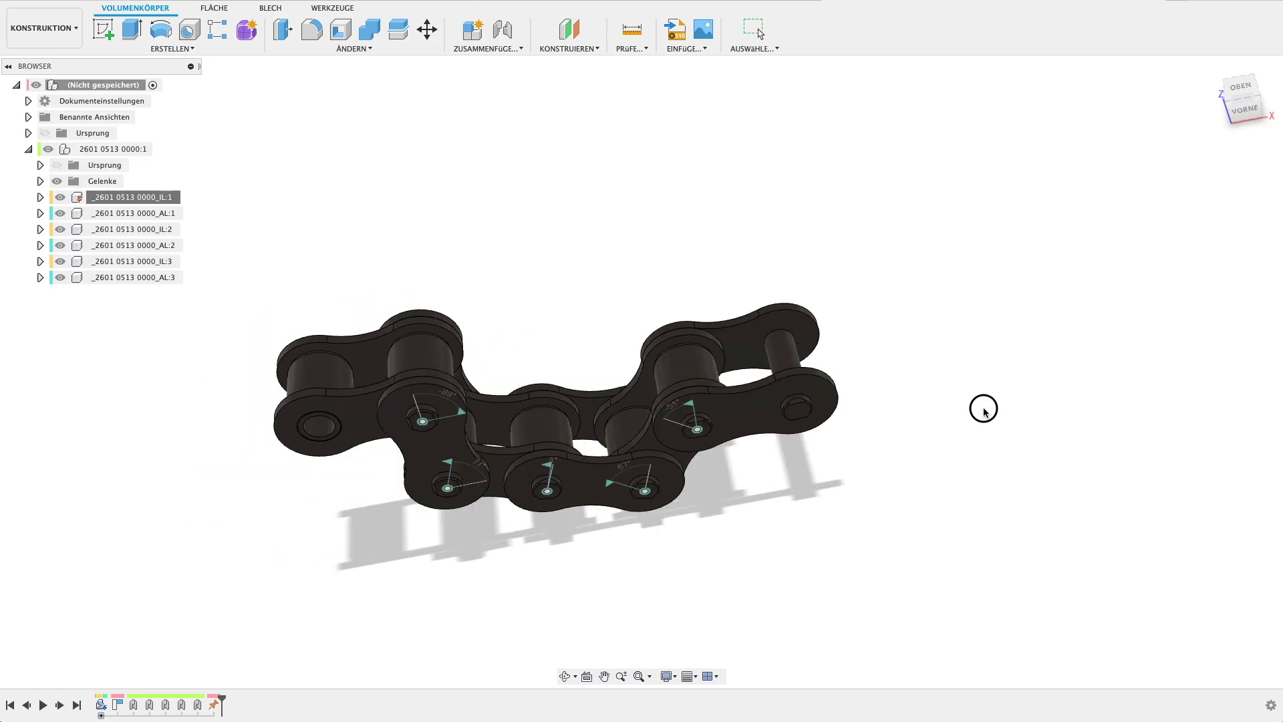
Restore the chain's straight pose and expand Gelenke to list Umdrehung1–Umdrehung5
{"action": "left_click", "coordinate": [760, 34]}
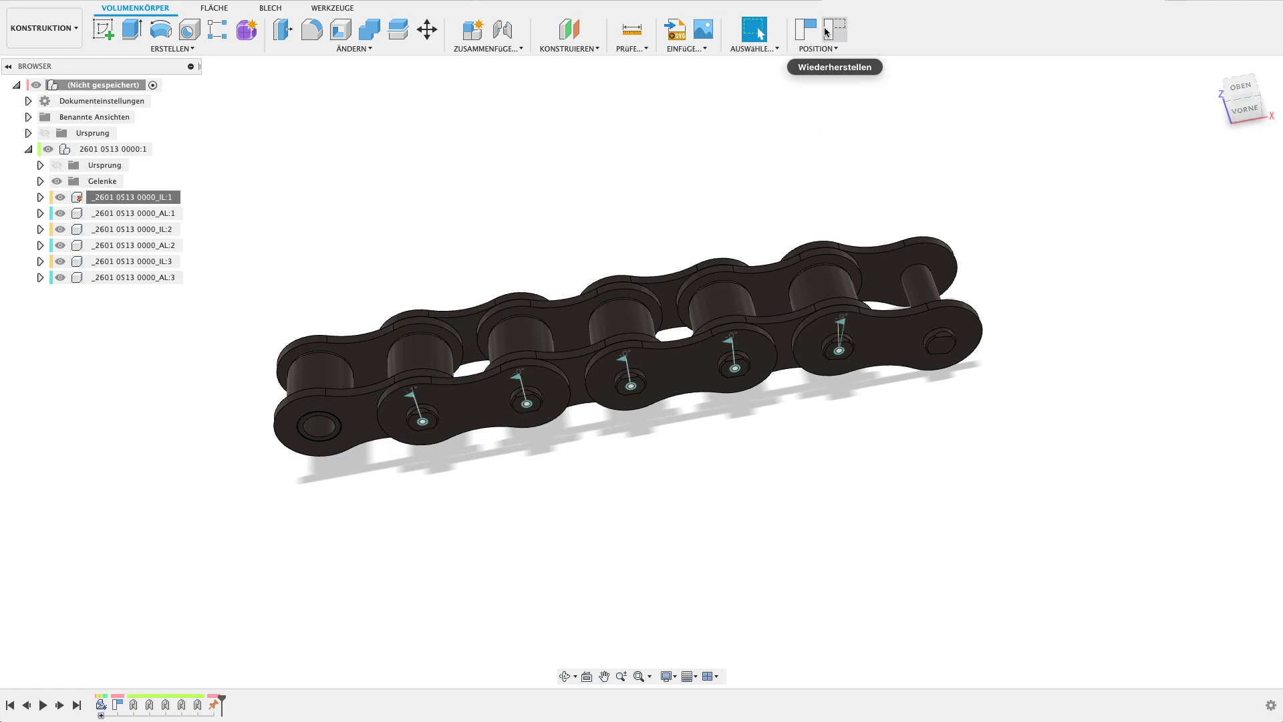
{"action": "left_click", "coordinate": [832, 33]}
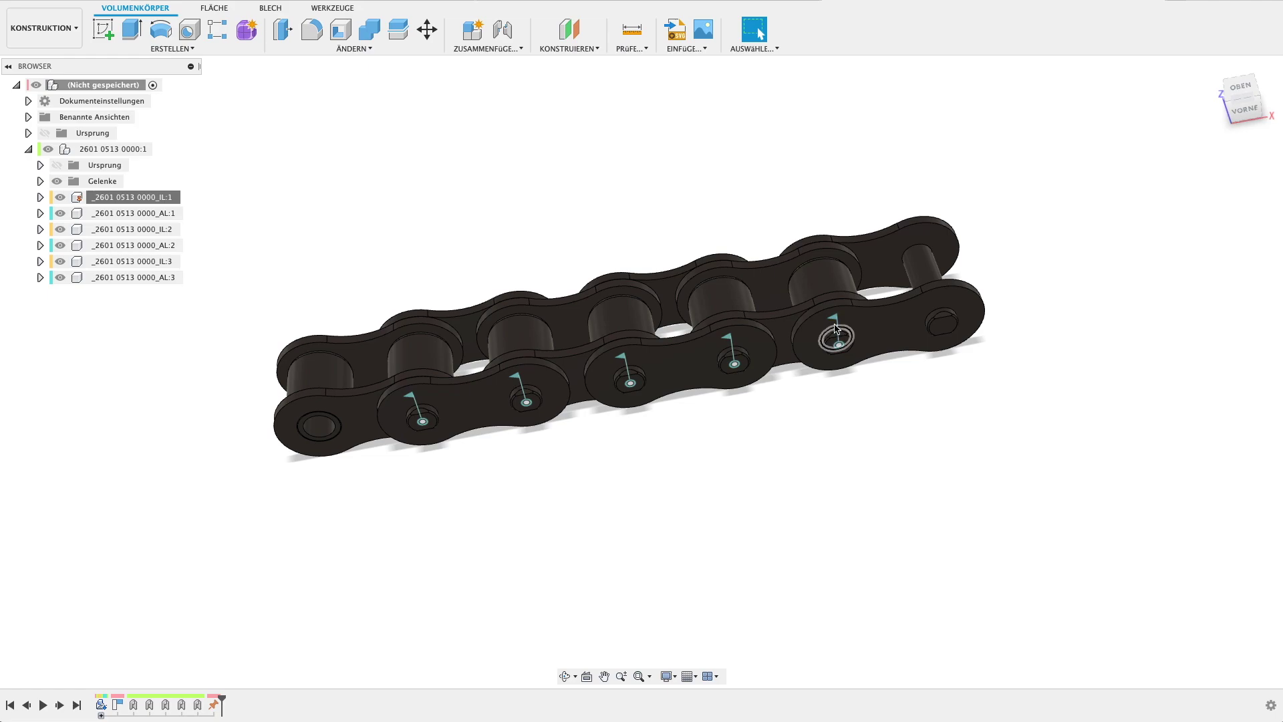
{"action": "left_click", "coordinate": [48, 181]}
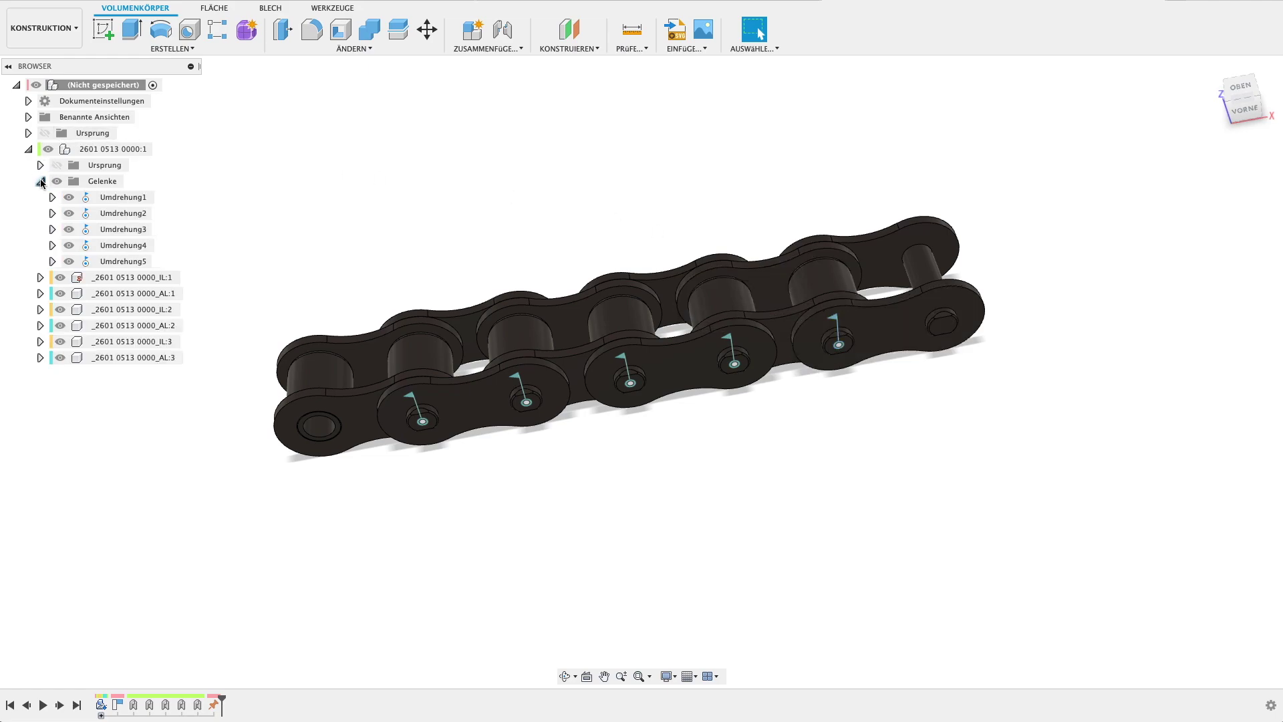
Set joint Umdrehung1's rotation limits to minimum -90° and maximum 90°
{"action": "left_click", "coordinate": [120, 201]}
{"action": "right_click", "coordinate": [123, 203]}
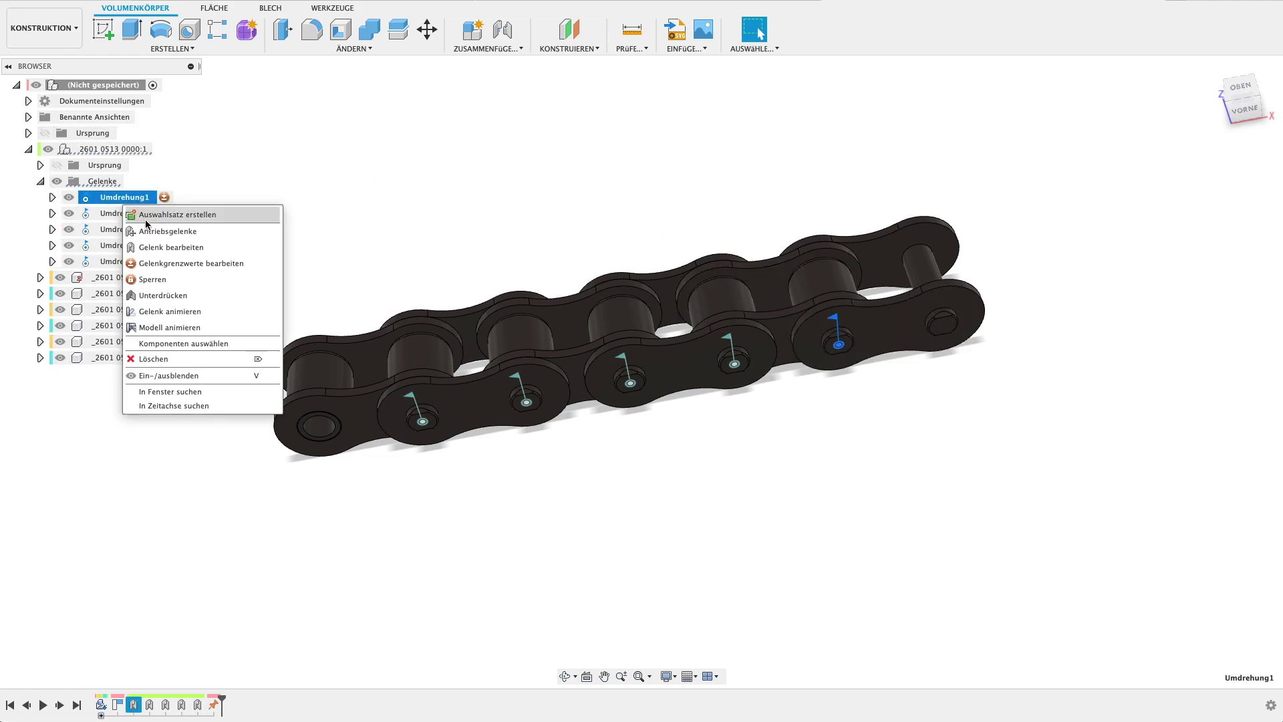
{"action": "left_click", "coordinate": [166, 266]}
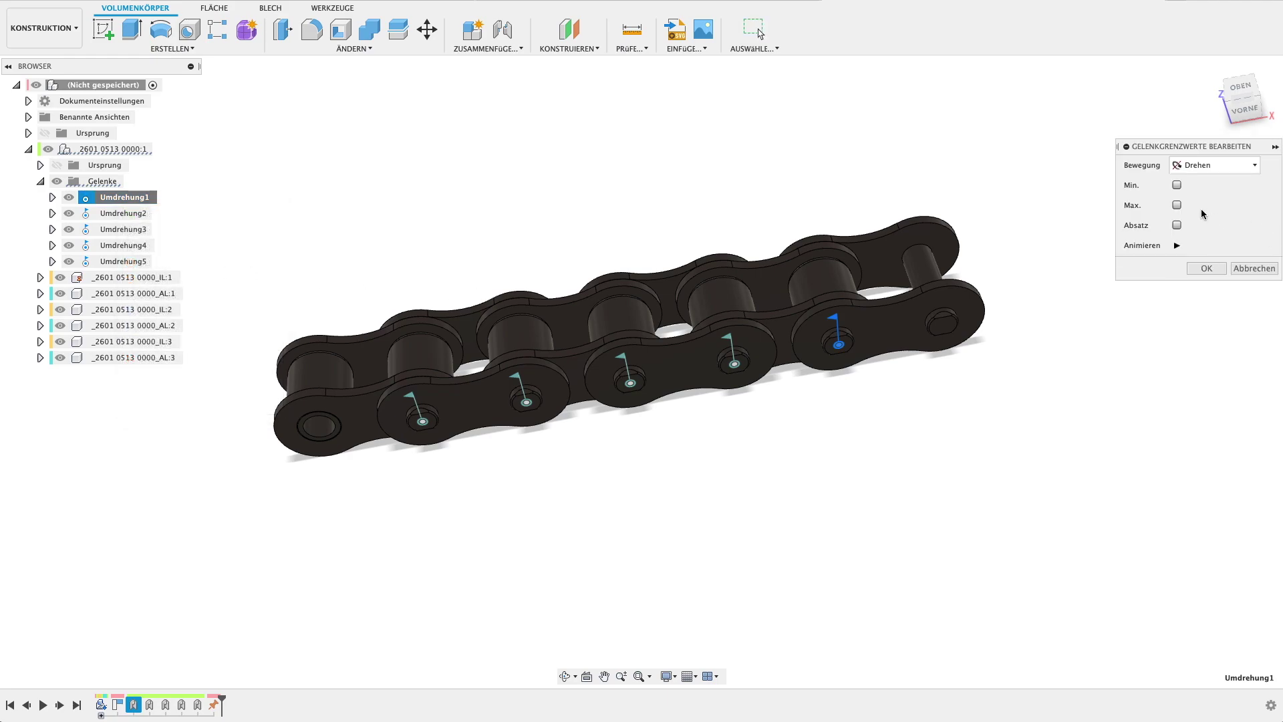
{"action": "left_click", "coordinate": [1178, 185]}
{"action": "type", "text": "-90"}
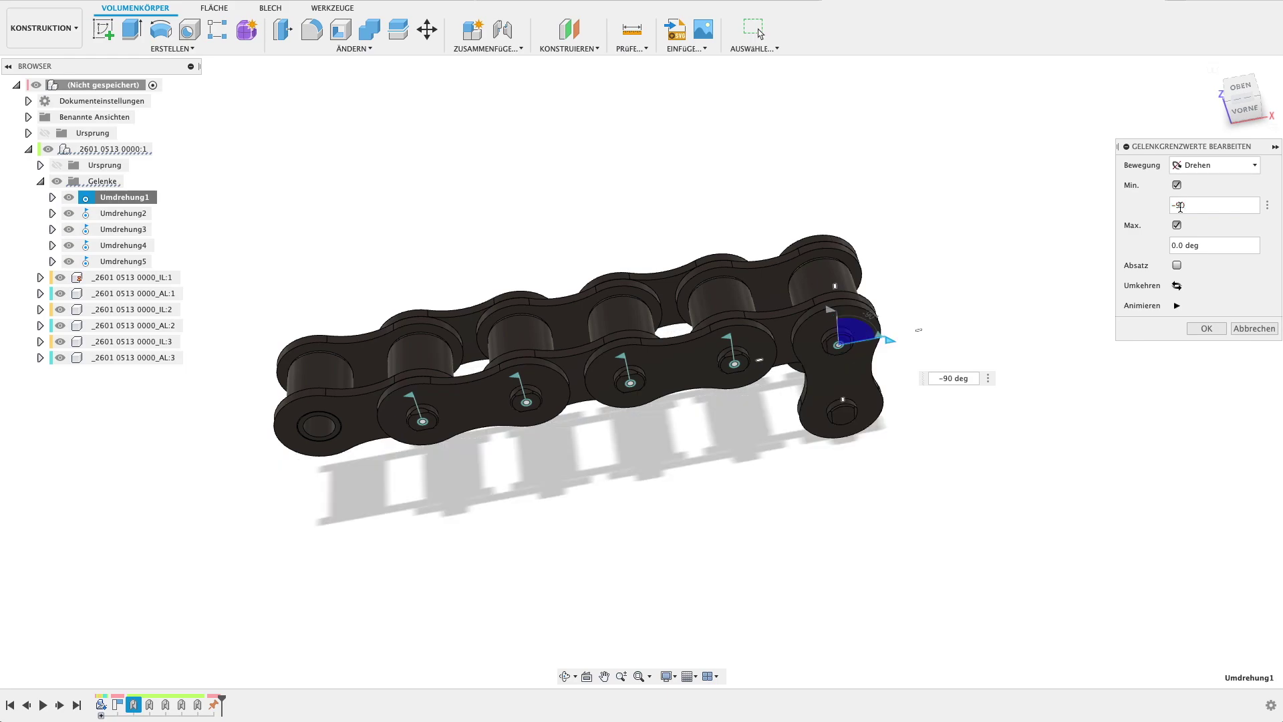
{"action": "left_click", "coordinate": [1199, 246]}
{"action": "left_click", "coordinate": [1201, 333]}
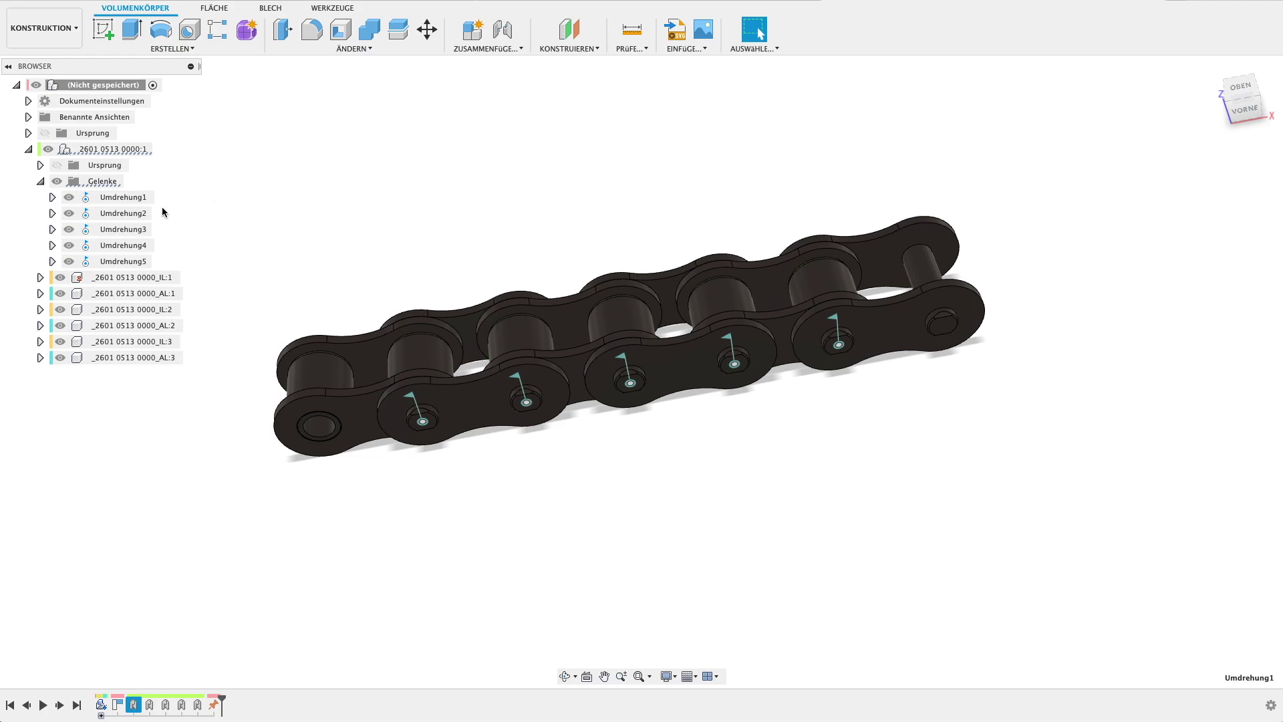
{"action": "left_click", "coordinate": [499, 49]}
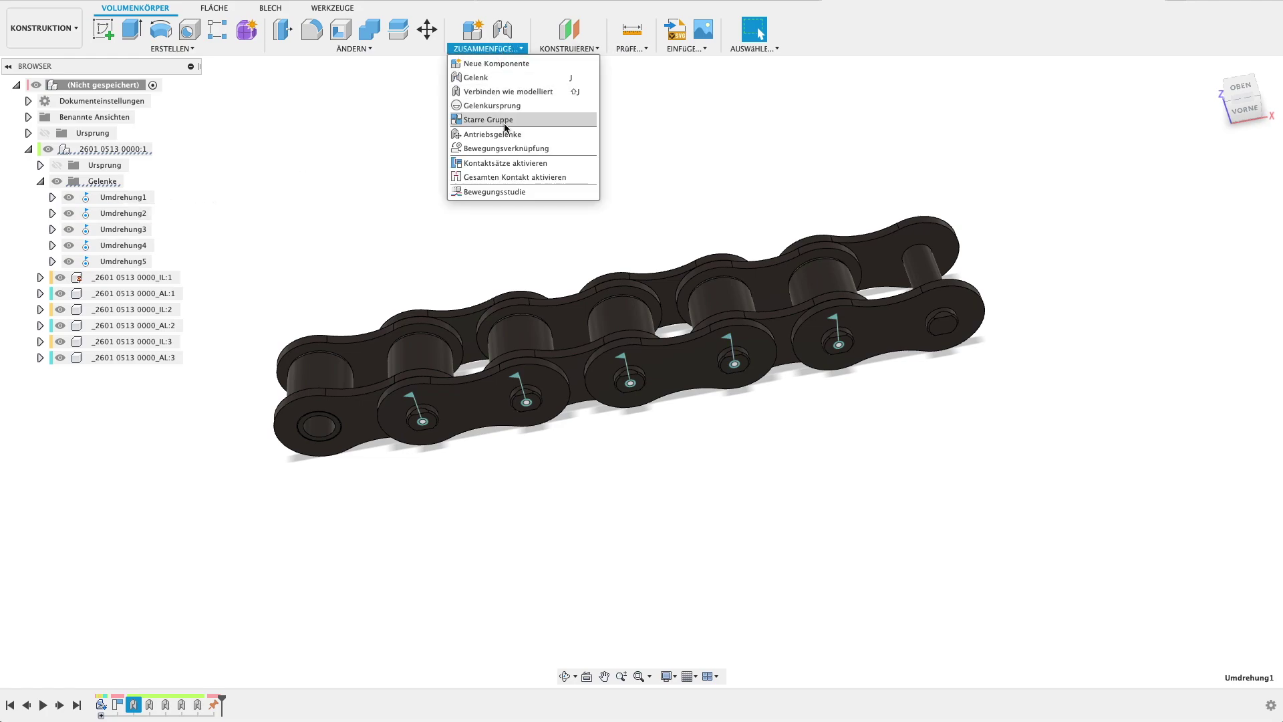
Give joint Umdrehung2 rotation limits of -90° minimum and 90° maximum
{"action": "left_click", "coordinate": [349, 175]}
{"action": "right_click", "coordinate": [129, 213]}
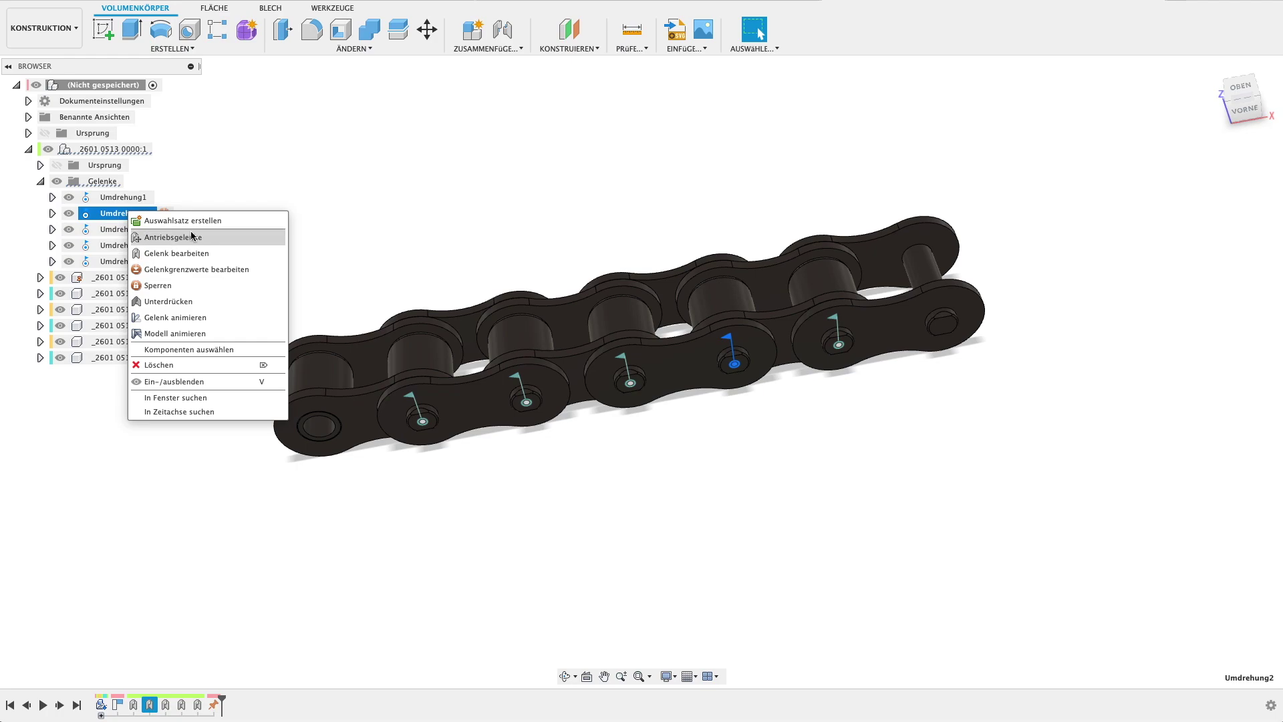
{"action": "left_click", "coordinate": [197, 270]}
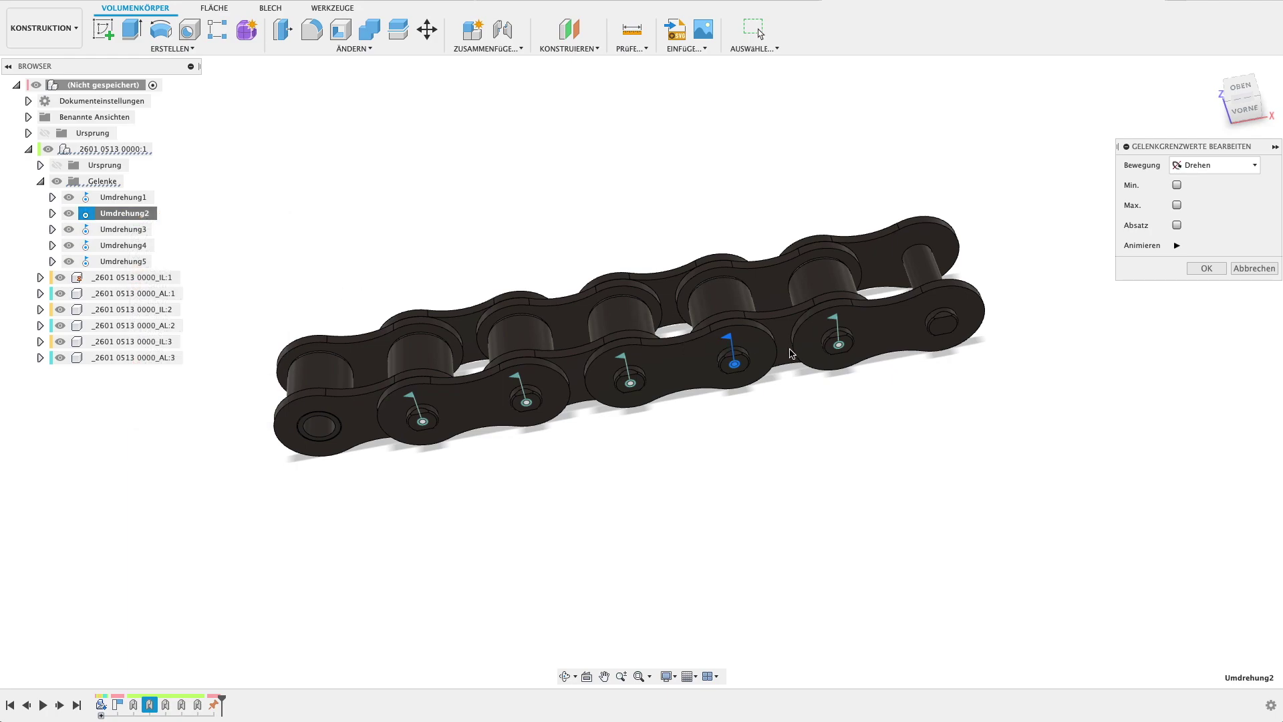
{"action": "left_click", "coordinate": [1178, 191]}
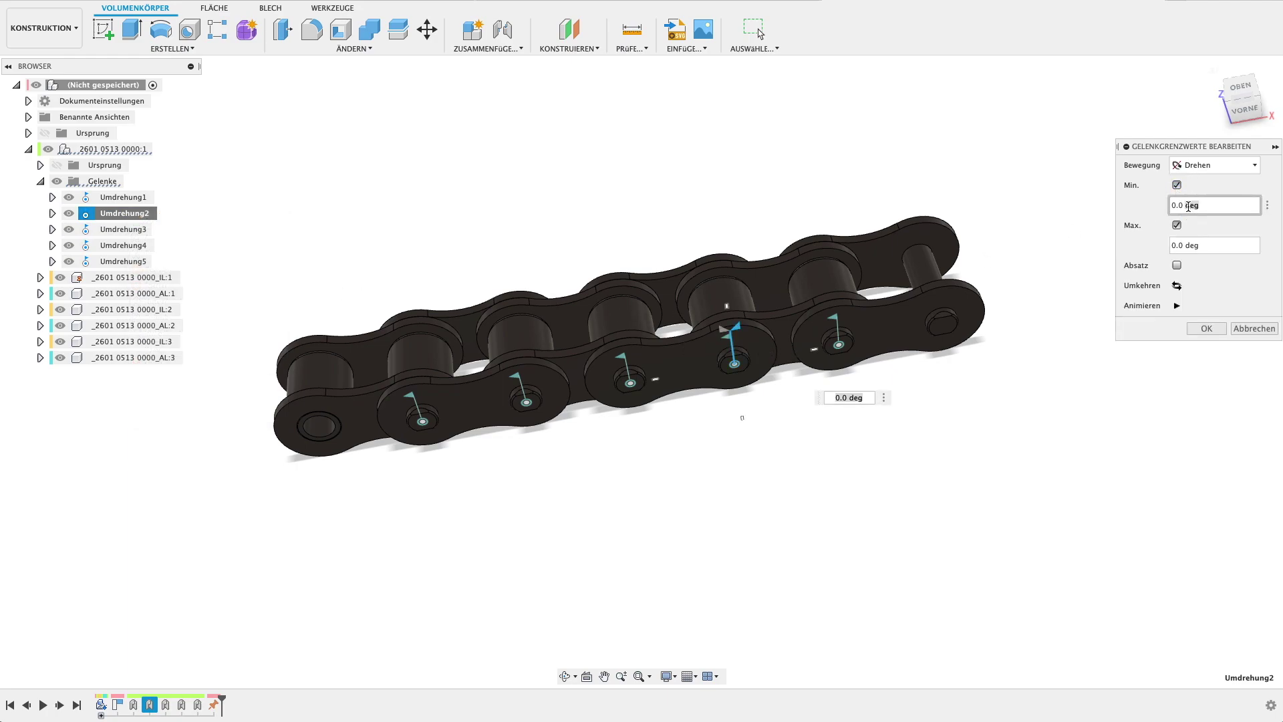
{"action": "type", "text": "90"}
{"action": "key", "text": "Tab"}
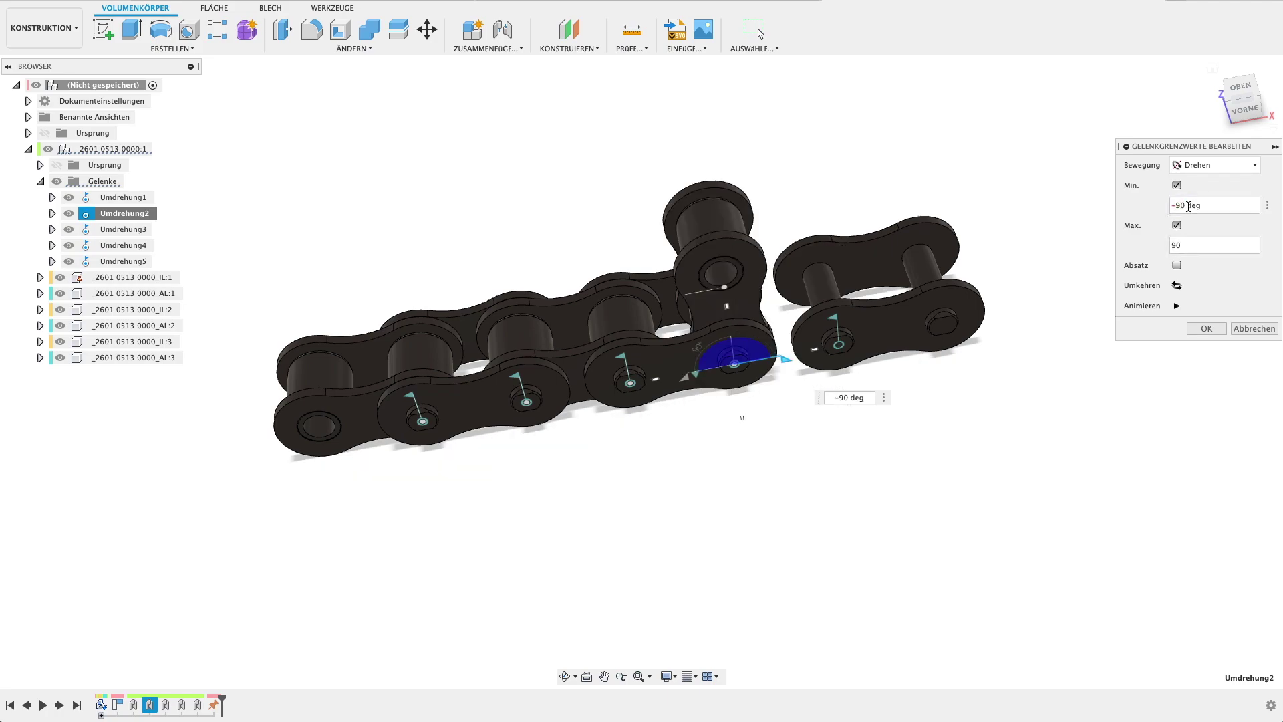
{"action": "key", "text": "Return"}
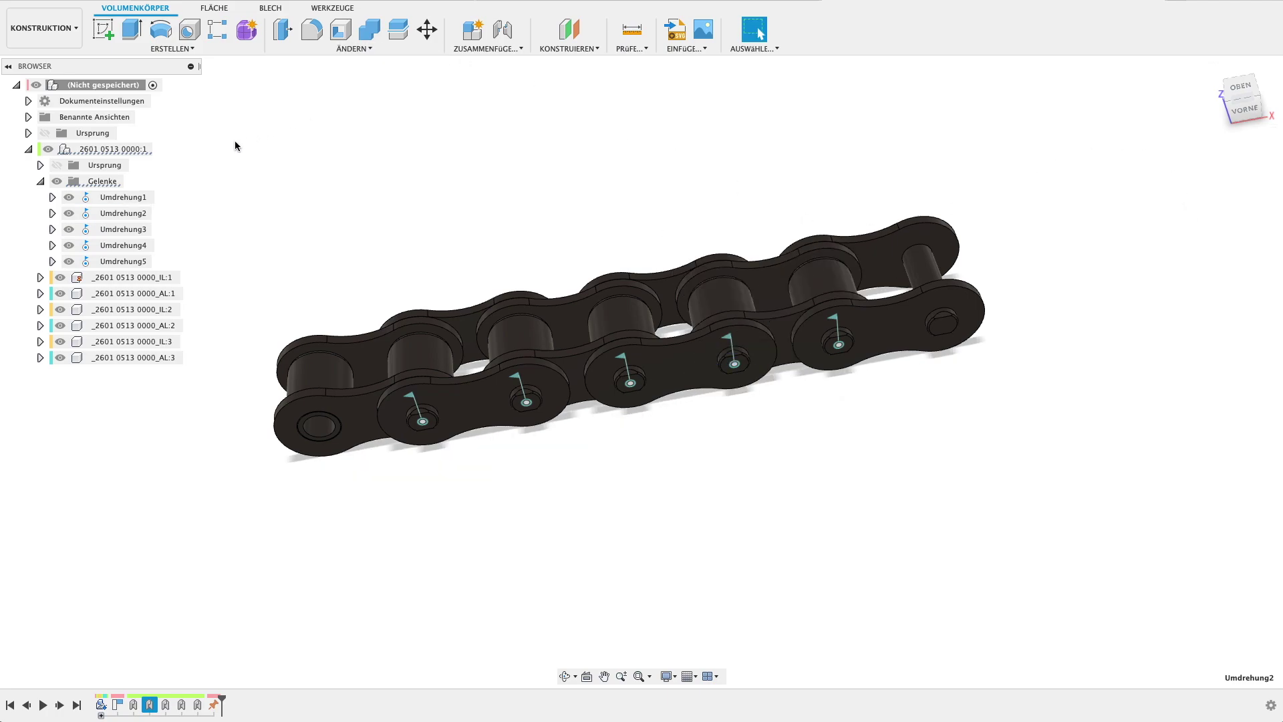
{"action": "right_click", "coordinate": [133, 230]}
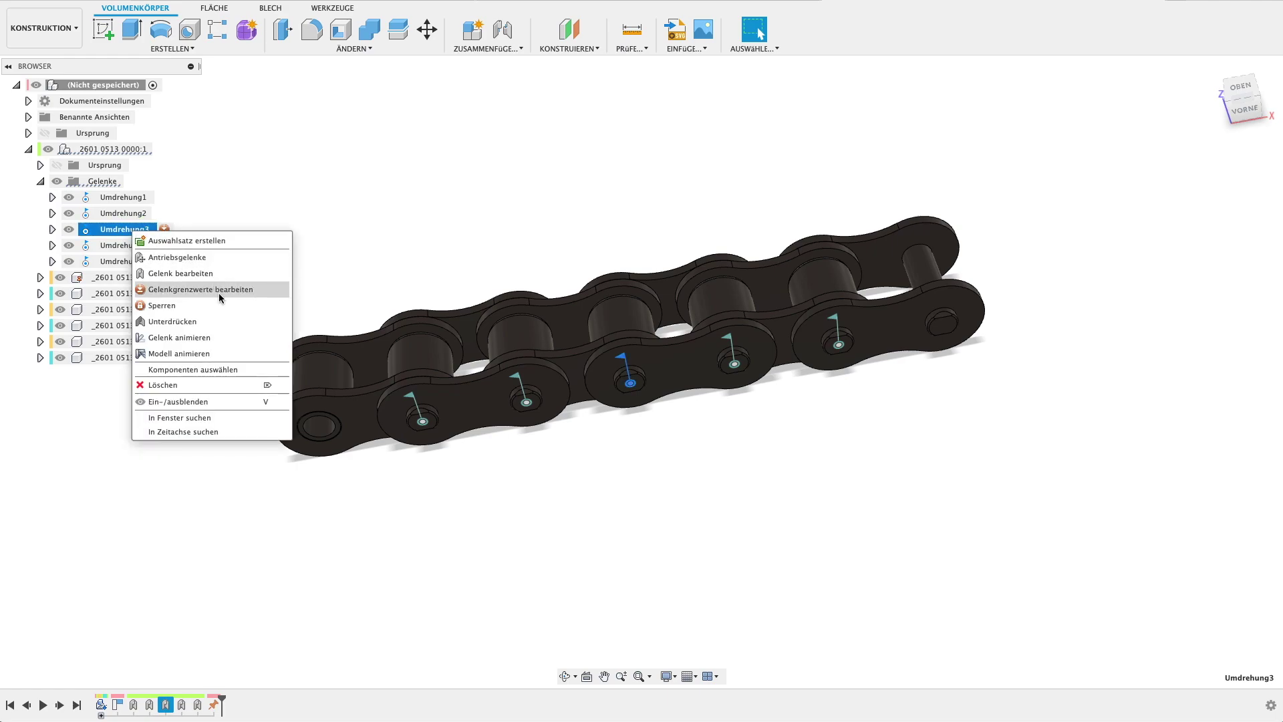
Limit joint Umdrehung3 to rotate between -90° and 90°
{"action": "left_click", "coordinate": [220, 296]}
{"action": "left_click", "coordinate": [1176, 185]}
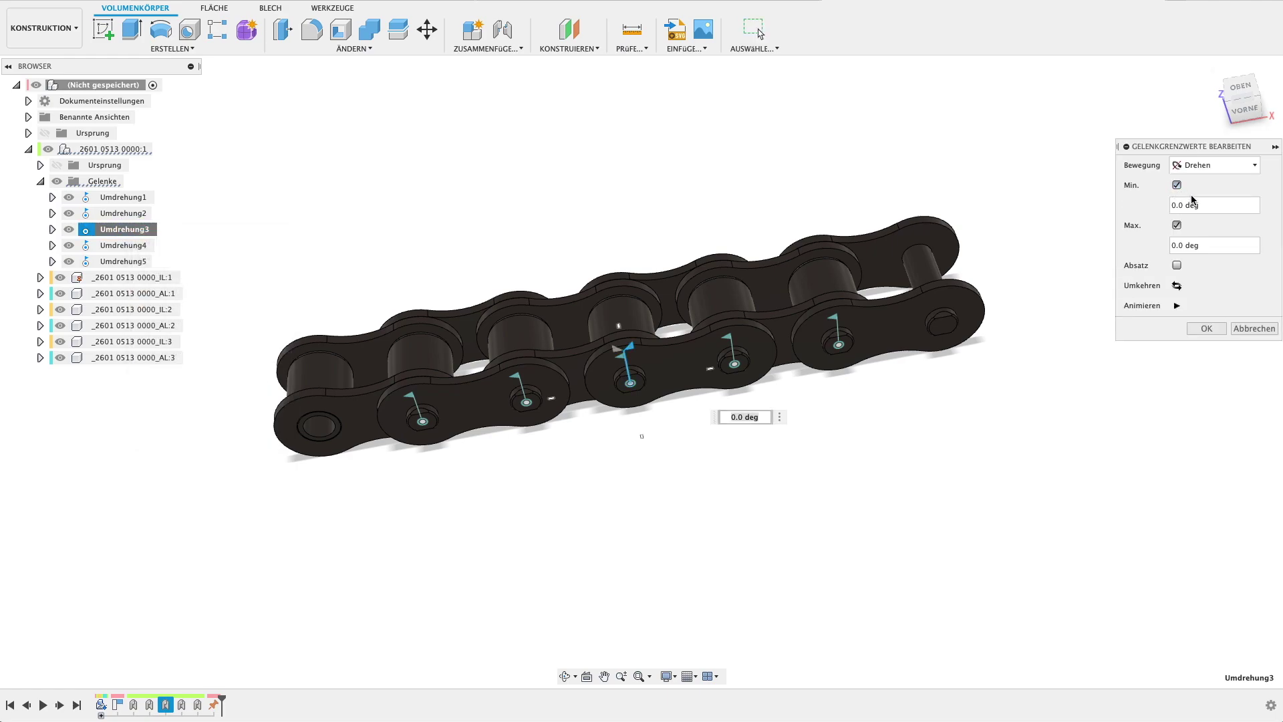
{"action": "type", "text": "90"}
{"action": "key", "text": "Tab"}
{"action": "type", "text": "90"}
{"action": "key", "text": "Return"}
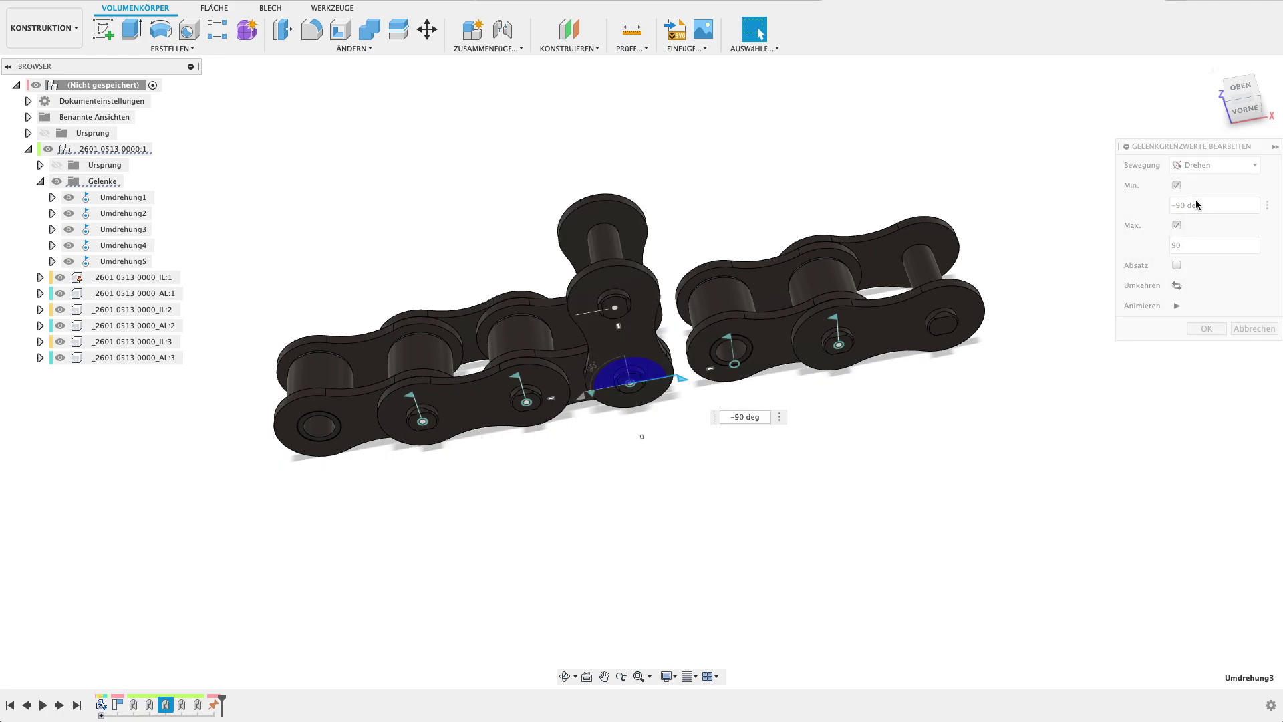
Limit joint Umdrehung4 to rotate between -90° and 90°
{"action": "right_click", "coordinate": [141, 246]}
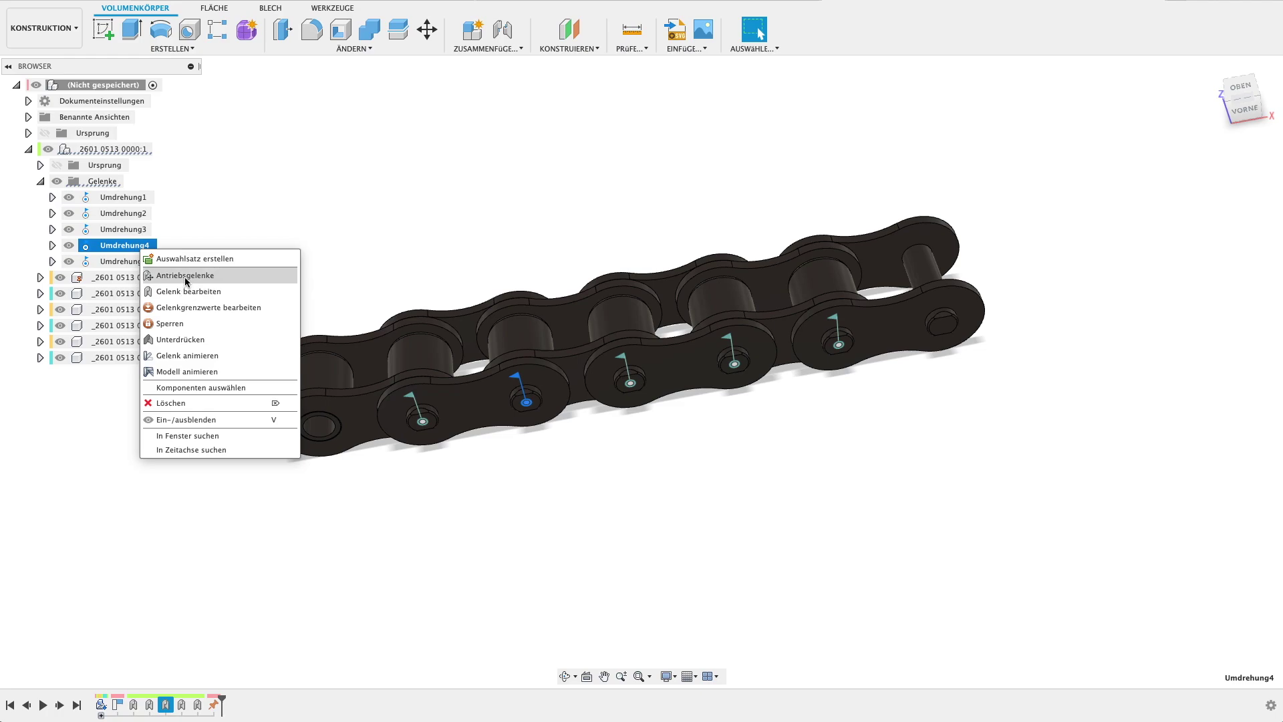
{"action": "left_click", "coordinate": [200, 307]}
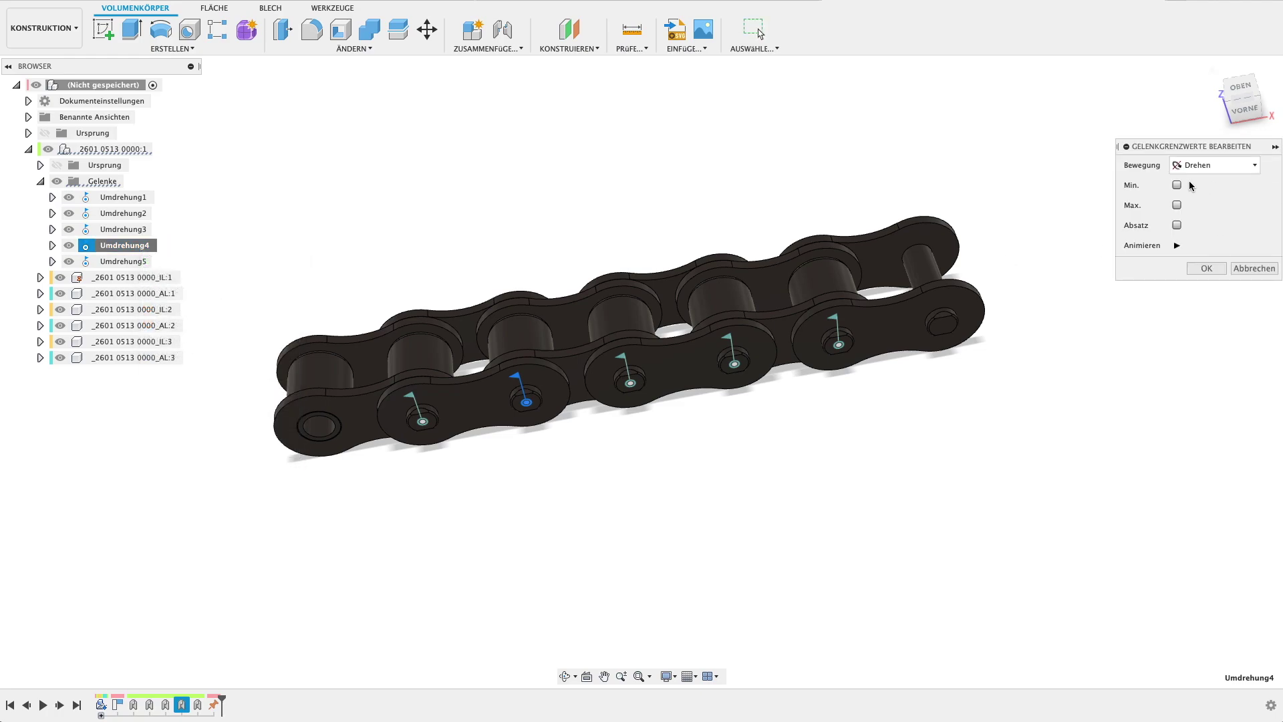
{"action": "left_click", "coordinate": [1177, 185]}
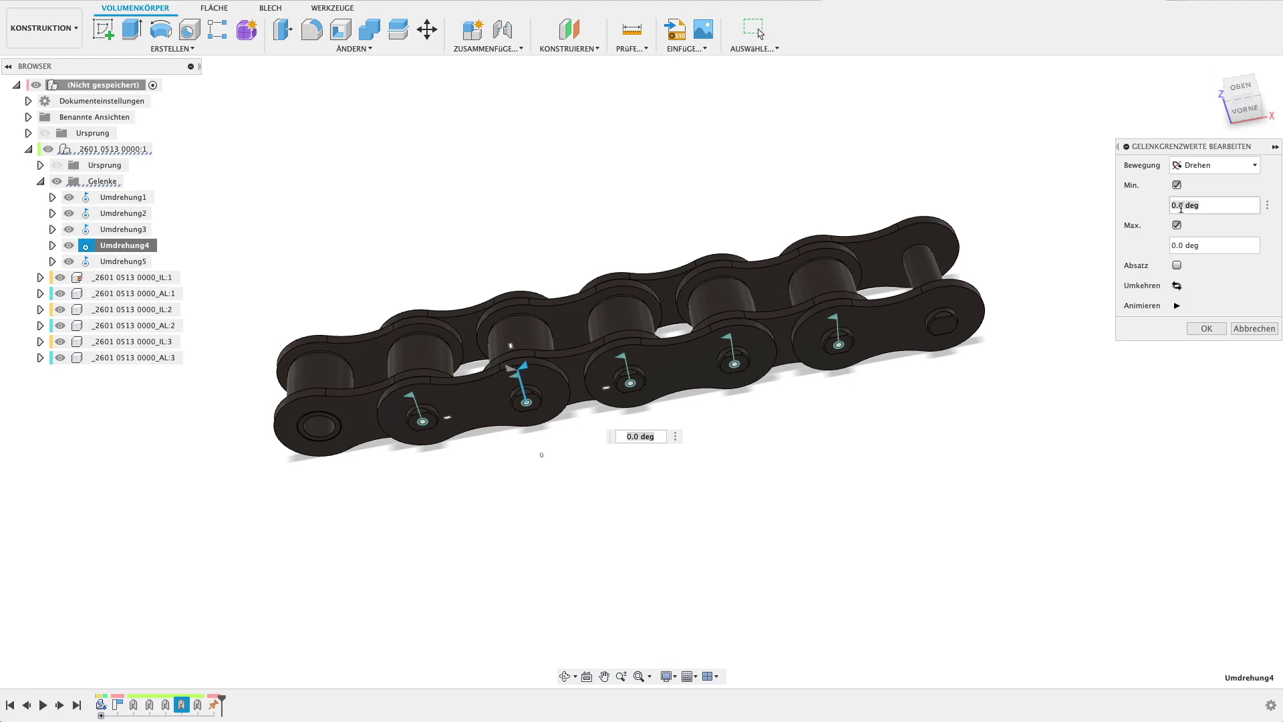
{"action": "key", "text": "Tab"}
{"action": "type", "text": "90"}
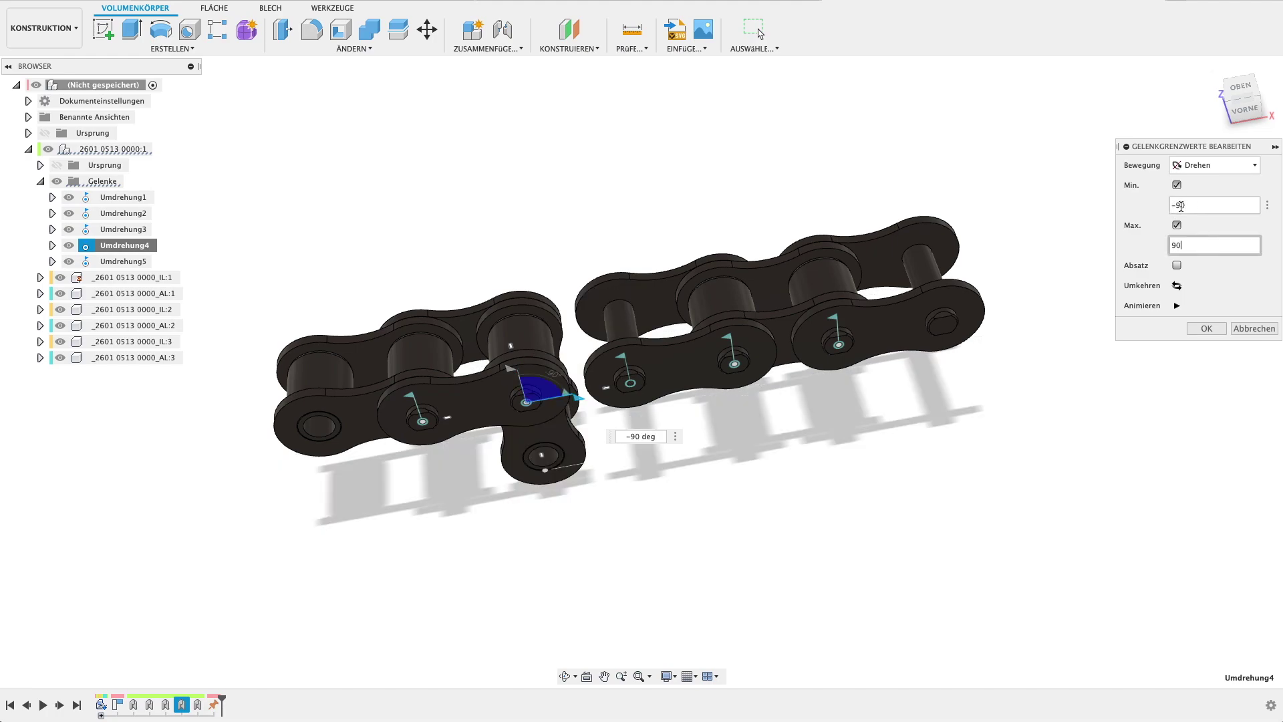
{"action": "key", "text": "Return"}
Enable Min and Max joint limits on Umdrehung5, setting -90° and 90°
{"action": "right_click", "coordinate": [137, 261]}
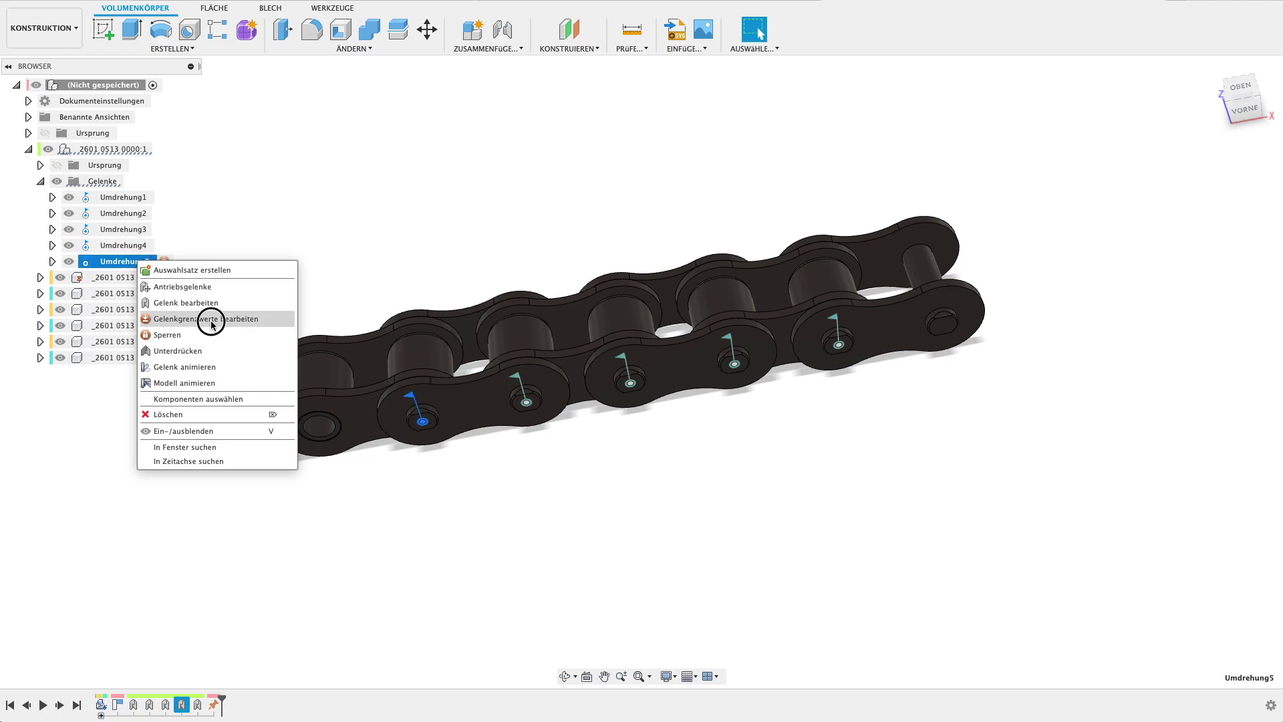
{"action": "left_click", "coordinate": [211, 320]}
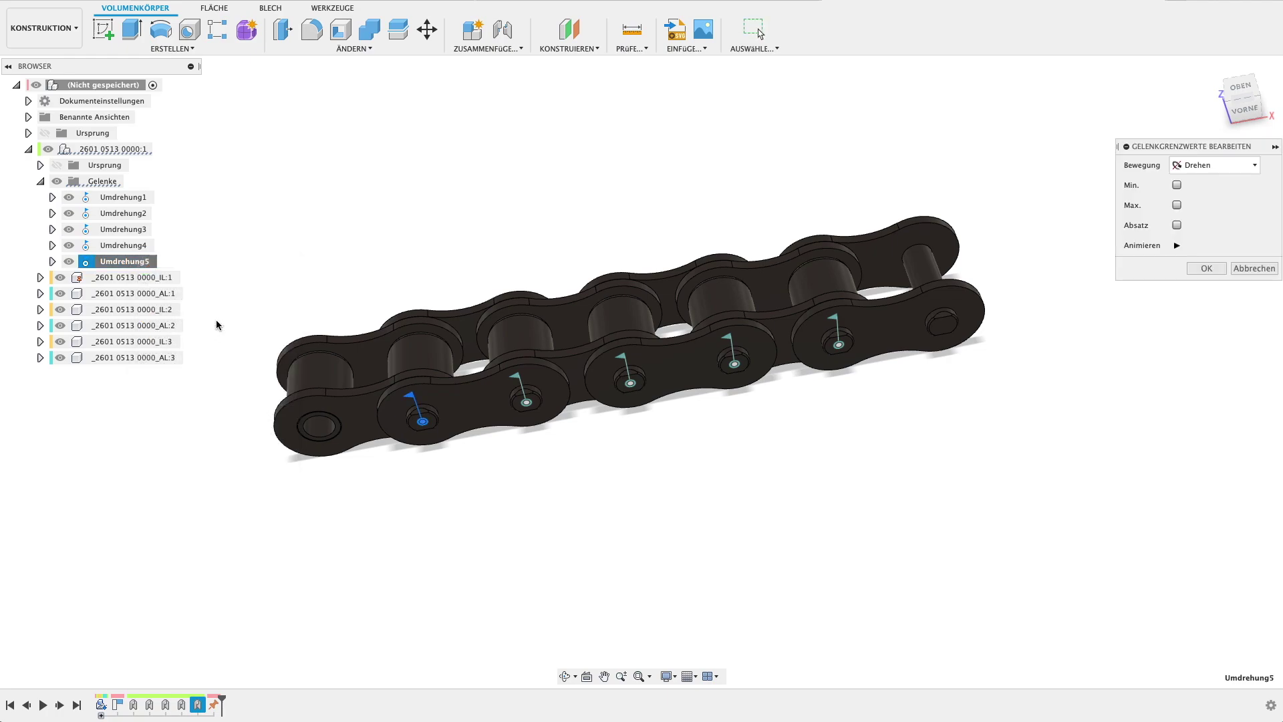
{"action": "left_click", "coordinate": [1176, 186]}
{"action": "left_click", "coordinate": [1186, 212]}
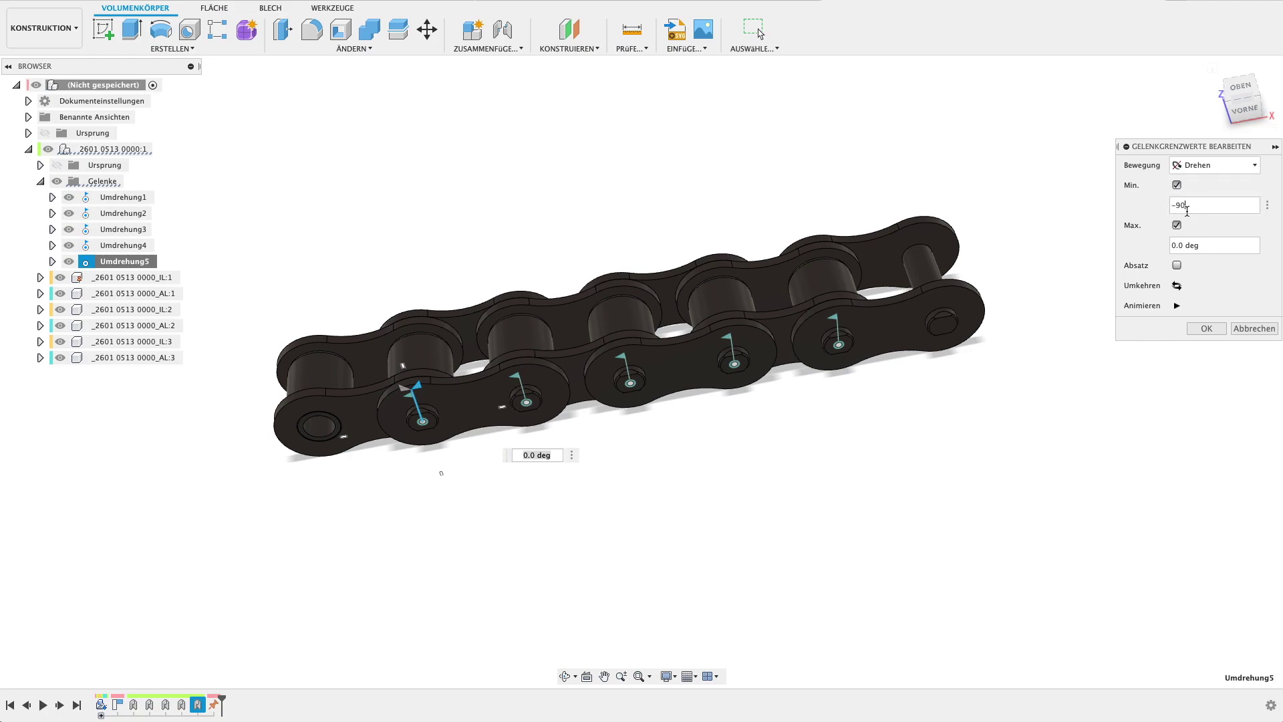
{"action": "key", "text": "Tab"}
{"action": "type", "text": "90"}
{"action": "key", "text": "Return"}
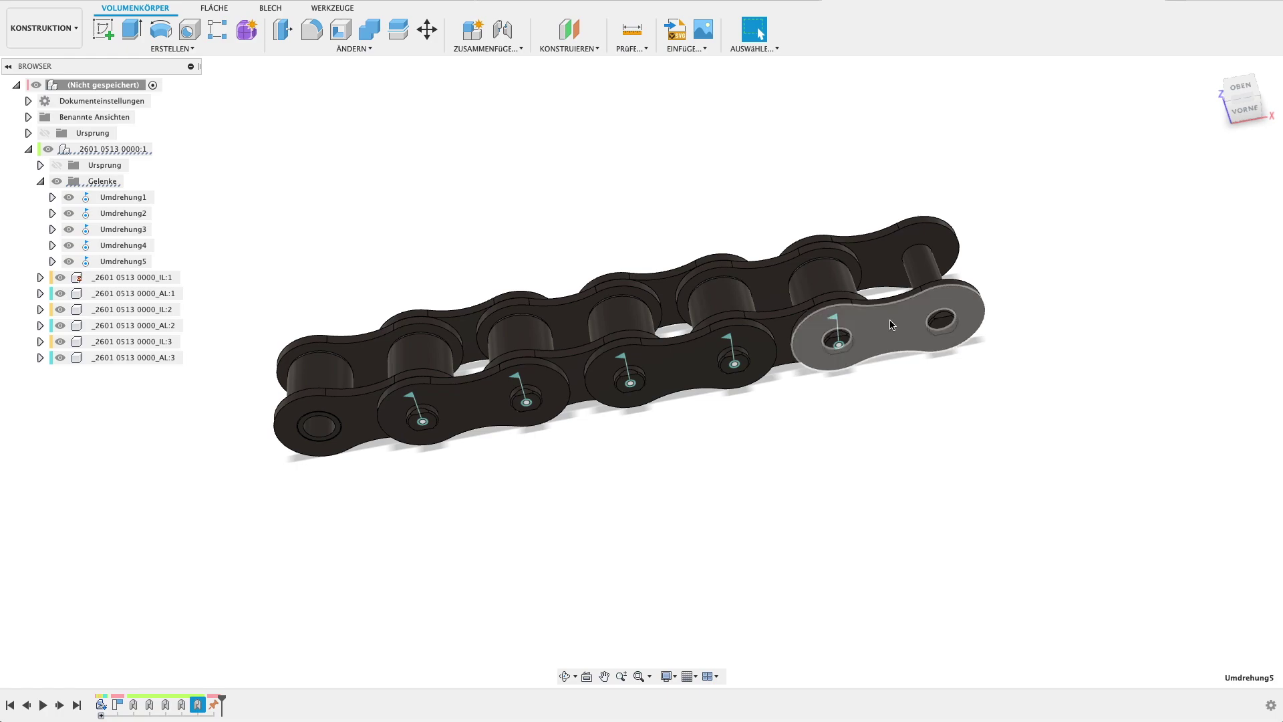
Pull the chain's right end link around so the links flex into a wave
{"action": "left_click", "coordinate": [906, 323]}
{"action": "mouse_move", "coordinate": [907, 323]}
{"action": "left_mouse_down"}
{"action": "mouse_move", "coordinate": [760, 298]}
{"action": "mouse_move", "coordinate": [376, 346]}
{"action": "mouse_move", "coordinate": [120, 415]}
{"action": "mouse_move", "coordinate": [34, 604]}
{"action": "mouse_move", "coordinate": [232, 625]}
{"action": "mouse_move", "coordinate": [149, 606]}
{"action": "mouse_move", "coordinate": [143, 390]}
{"action": "mouse_move", "coordinate": [388, 322]}
{"action": "mouse_move", "coordinate": [593, 323]}
{"action": "mouse_move", "coordinate": [788, 366]}
{"action": "mouse_move", "coordinate": [895, 361]}
{"action": "mouse_move", "coordinate": [1020, 200]}
{"action": "mouse_move", "coordinate": [1049, 258]}
{"action": "left_mouse_up"}
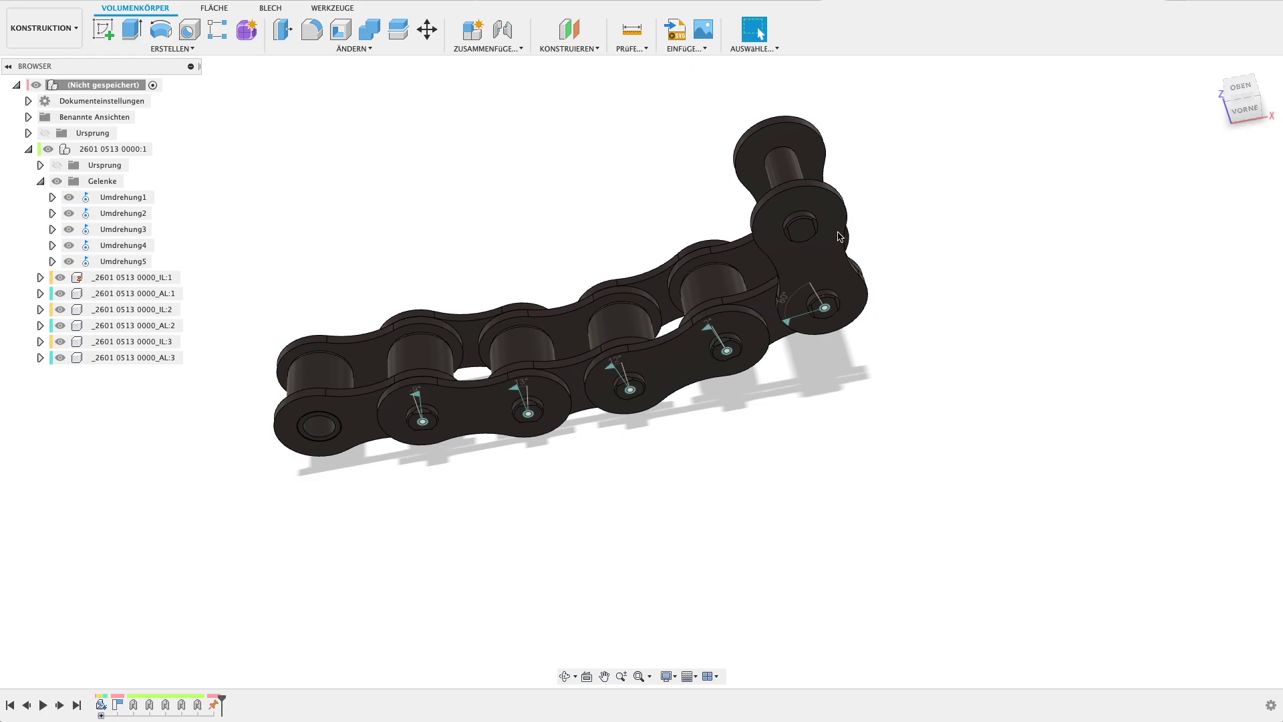
{"action": "mouse_move", "coordinate": [827, 226]}
{"action": "left_mouse_down"}
{"action": "mouse_move", "coordinate": [1000, 254]}
{"action": "mouse_move", "coordinate": [1160, 310]}
{"action": "mouse_move", "coordinate": [1092, 358]}
{"action": "mouse_move", "coordinate": [449, 334]}
{"action": "mouse_move", "coordinate": [252, 278]}
{"action": "mouse_move", "coordinate": [522, 160]}
{"action": "mouse_move", "coordinate": [882, 290]}
{"action": "mouse_move", "coordinate": [1121, 228]}
{"action": "mouse_move", "coordinate": [819, 243]}
{"action": "mouse_move", "coordinate": [1157, 281]}
{"action": "mouse_move", "coordinate": [788, 310]}
{"action": "mouse_move", "coordinate": [777, 321]}
{"action": "mouse_move", "coordinate": [888, 318]}
{"action": "left_mouse_up"}
{"action": "mouse_move", "coordinate": [888, 318]}
{"action": "middle_mouse_down", "text": "shift"}
{"action": "mouse_move", "coordinate": [866, 327]}
{"action": "mouse_move", "coordinate": [867, 278]}
{"action": "mouse_move", "coordinate": [860, 321]}
{"action": "middle_mouse_up", "text": "shift"}
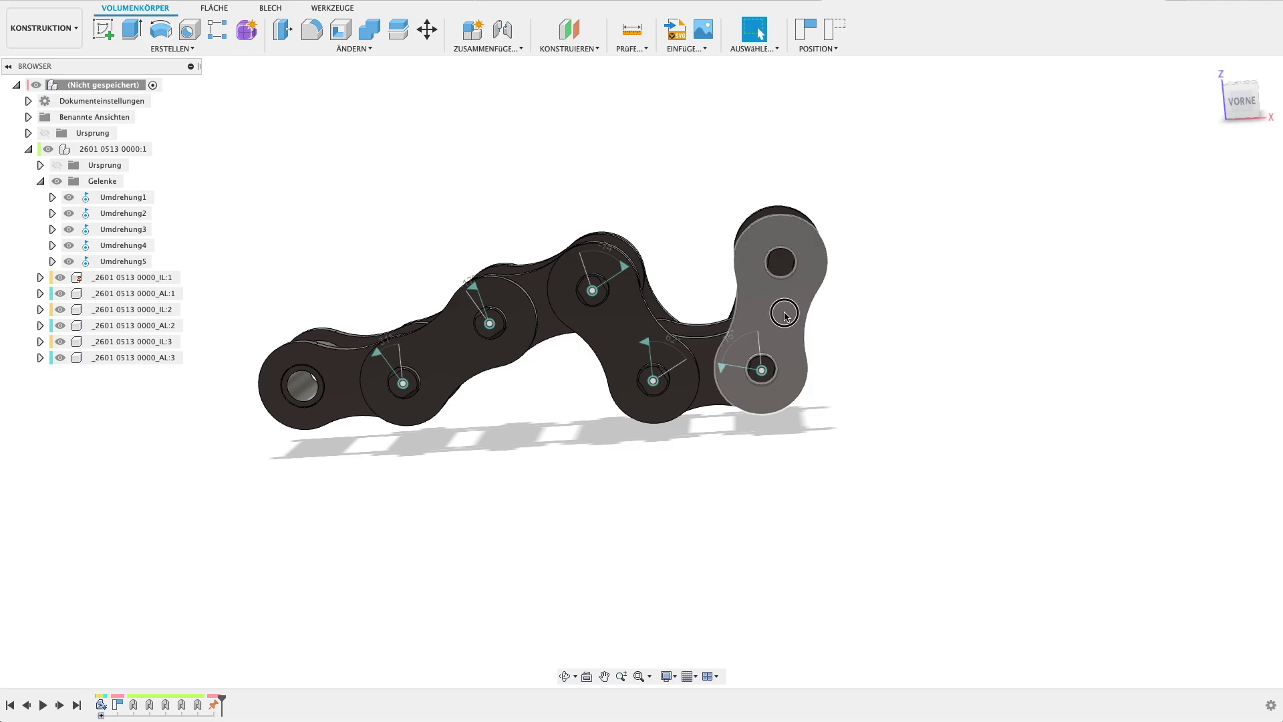
{"action": "left_click_drag", "start_coordinate": [753, 314], "coordinate": [713, 315]}
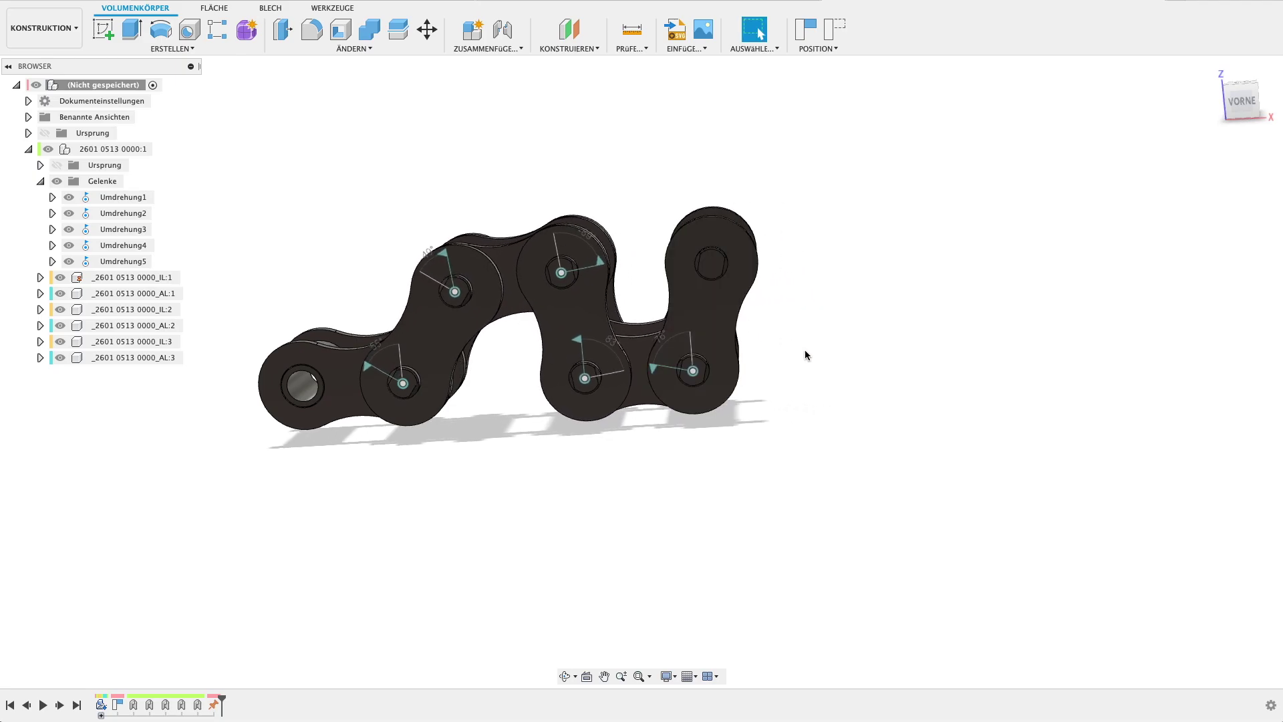
{"action": "mouse_move", "coordinate": [789, 341]}
{"action": "middle_mouse_down", "text": "shift"}
{"action": "mouse_move", "coordinate": [833, 347]}
{"action": "mouse_move", "coordinate": [794, 372]}
{"action": "middle_mouse_up", "text": "shift"}
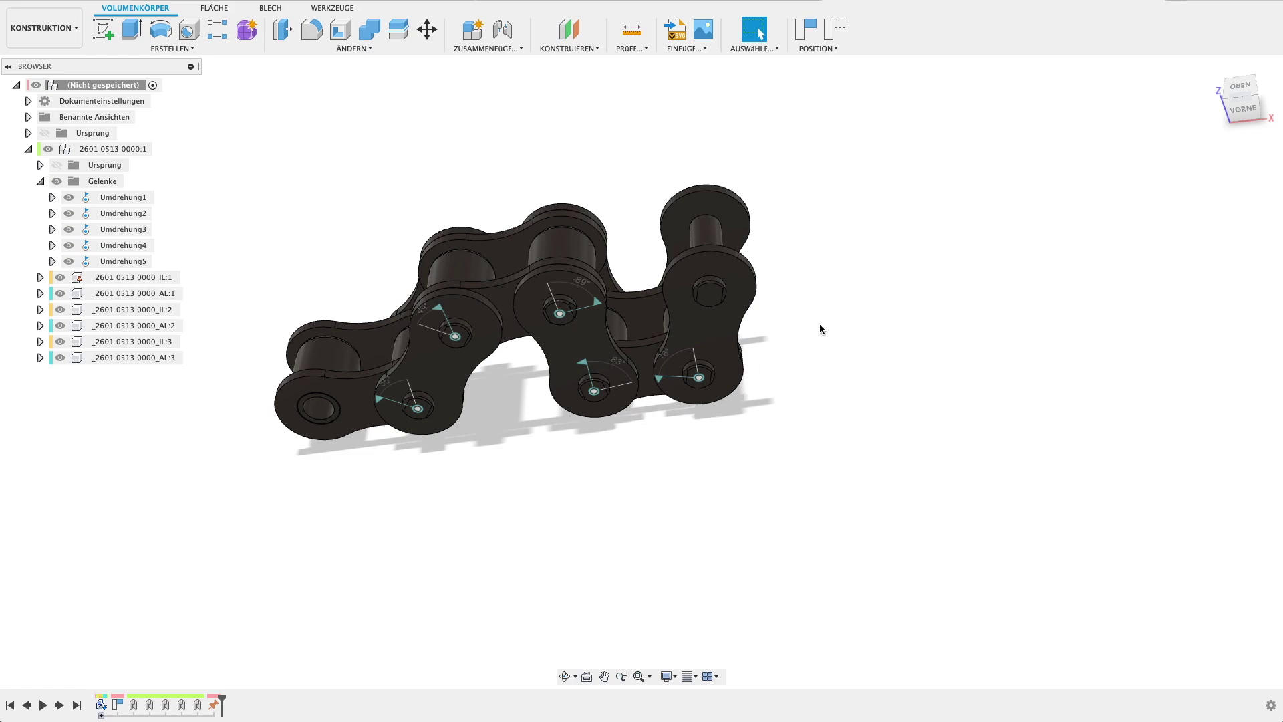